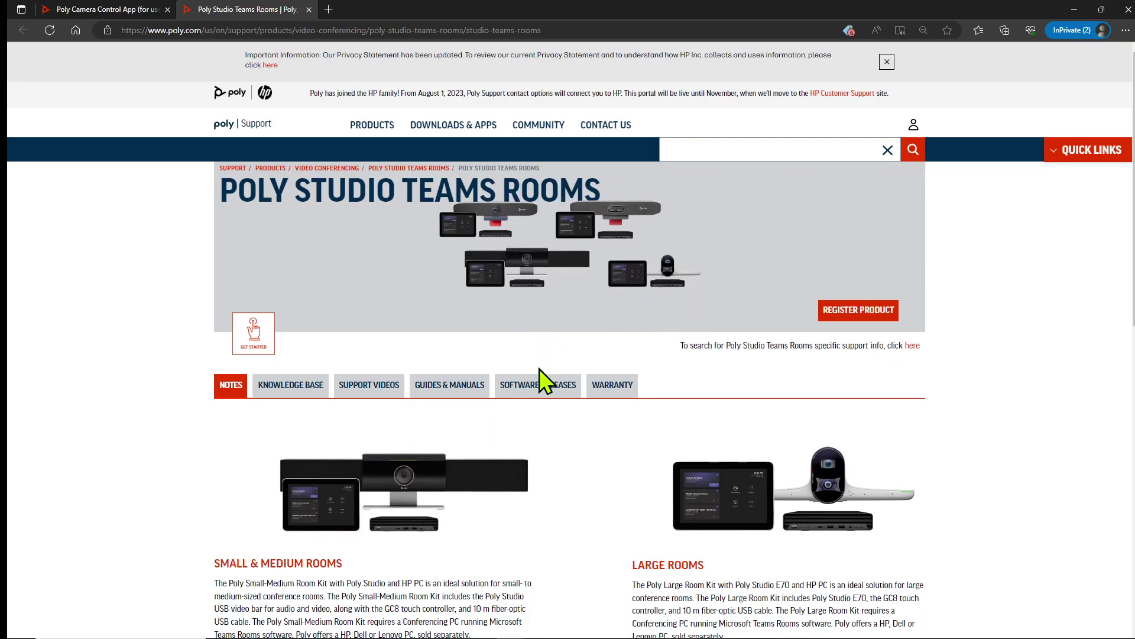
Show the Poly Studio Teams Rooms Software Releases and scroll to the releases table
{"action": "left_click", "coordinate": [539, 390]}
{"action": "scroll", "coordinate": [550, 417], "scroll_direction": "down", "scroll_amount": 1}
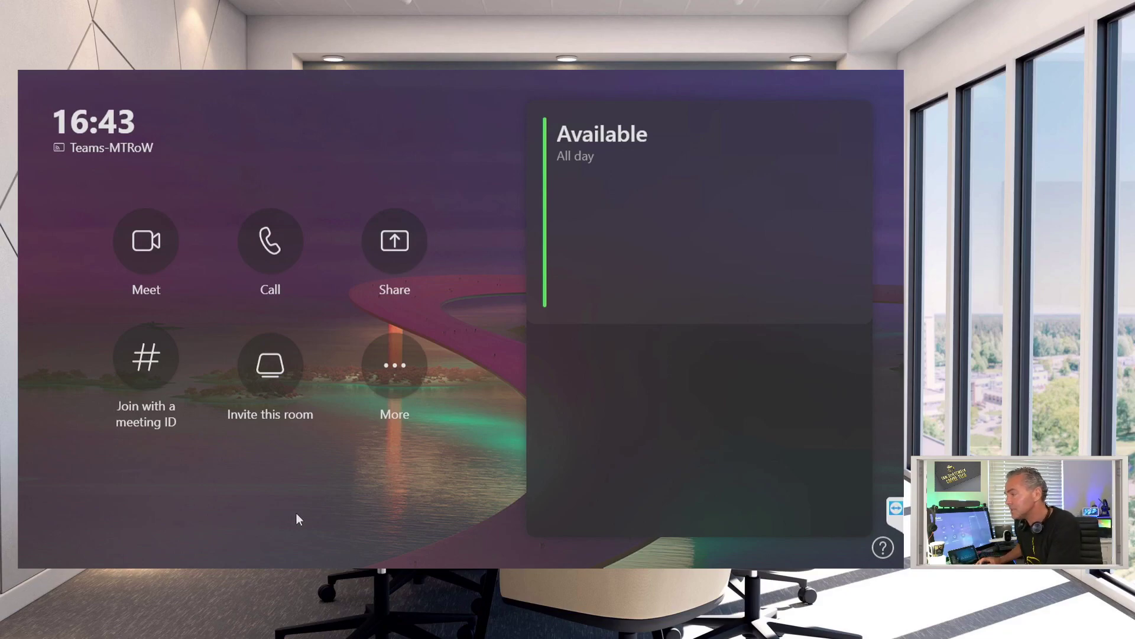
Open Teams Rooms Settings from More and approve the admin prompt with the administrator password
{"action": "left_click", "coordinate": [391, 368]}
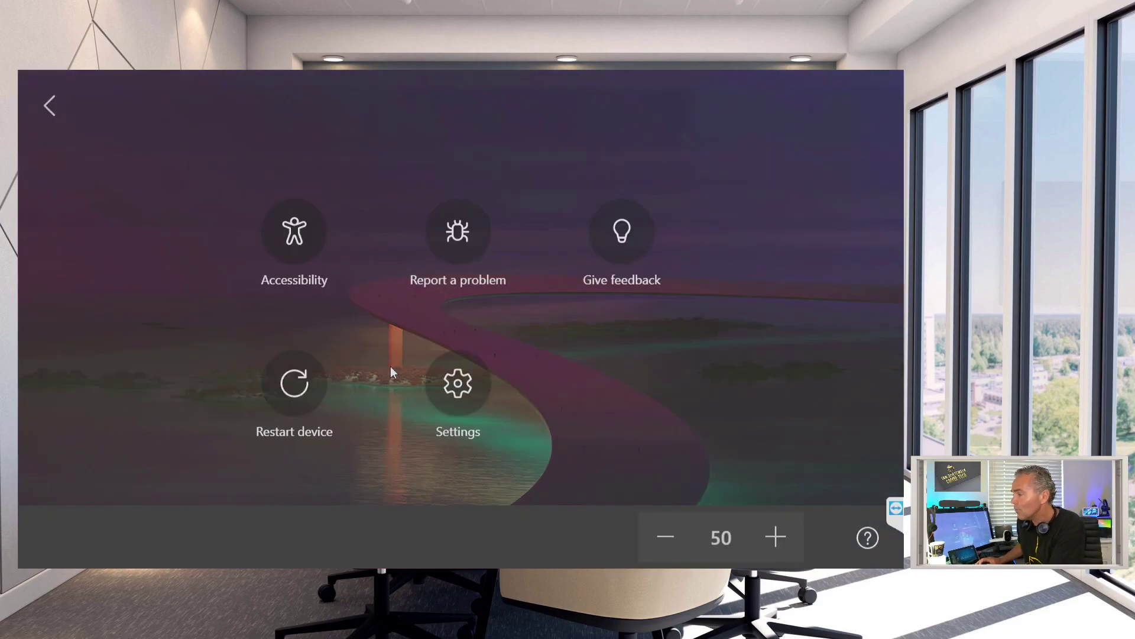
{"action": "left_click", "coordinate": [452, 399]}
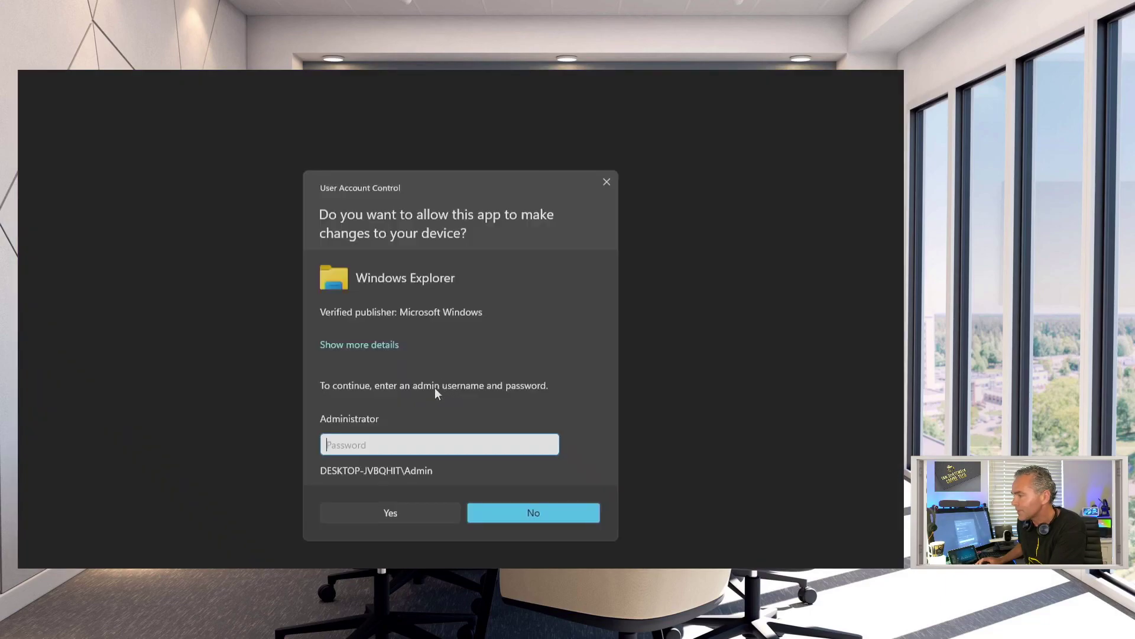
{"action": "type", "text": "•"}
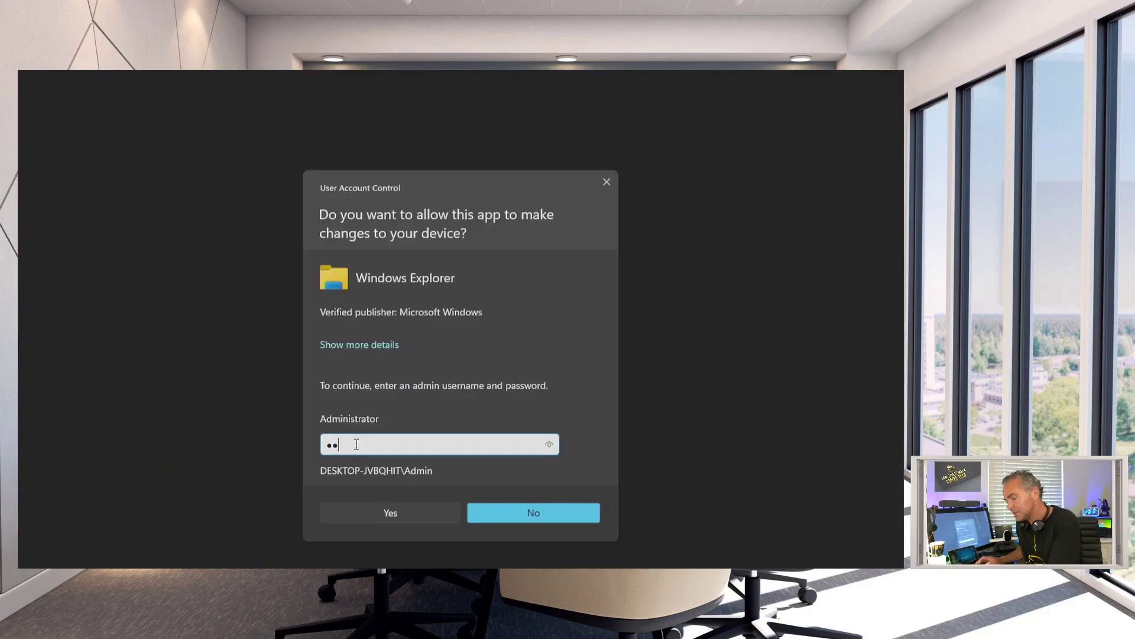
{"action": "key", "text": "Return"}
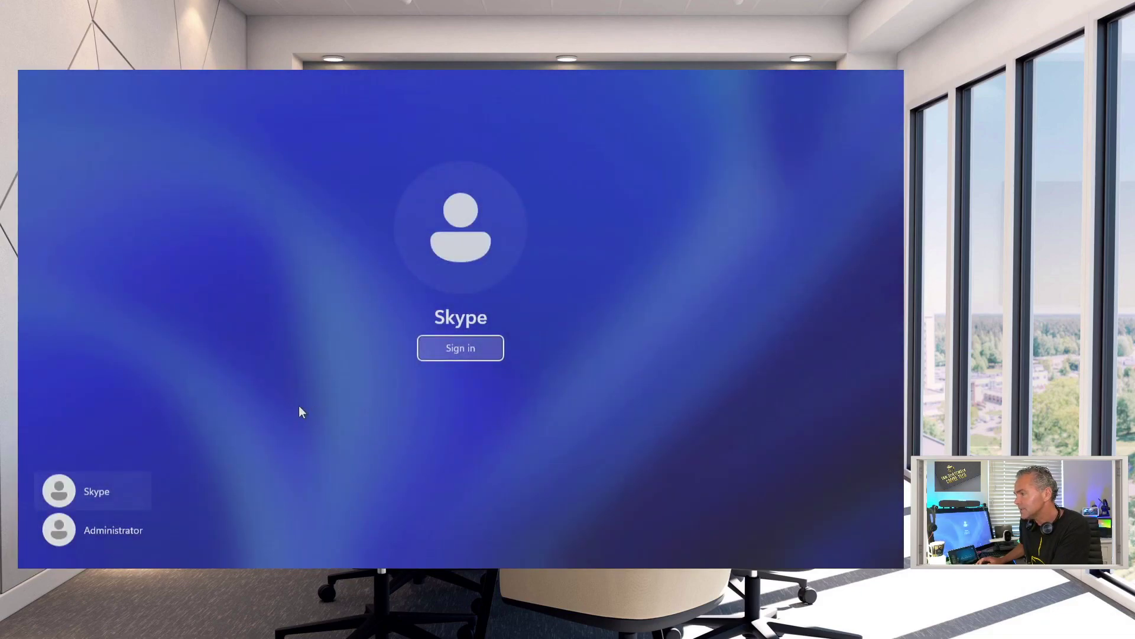
Choose the Administrator account on the Windows sign-in screen
{"action": "left_click", "coordinate": [89, 530]}
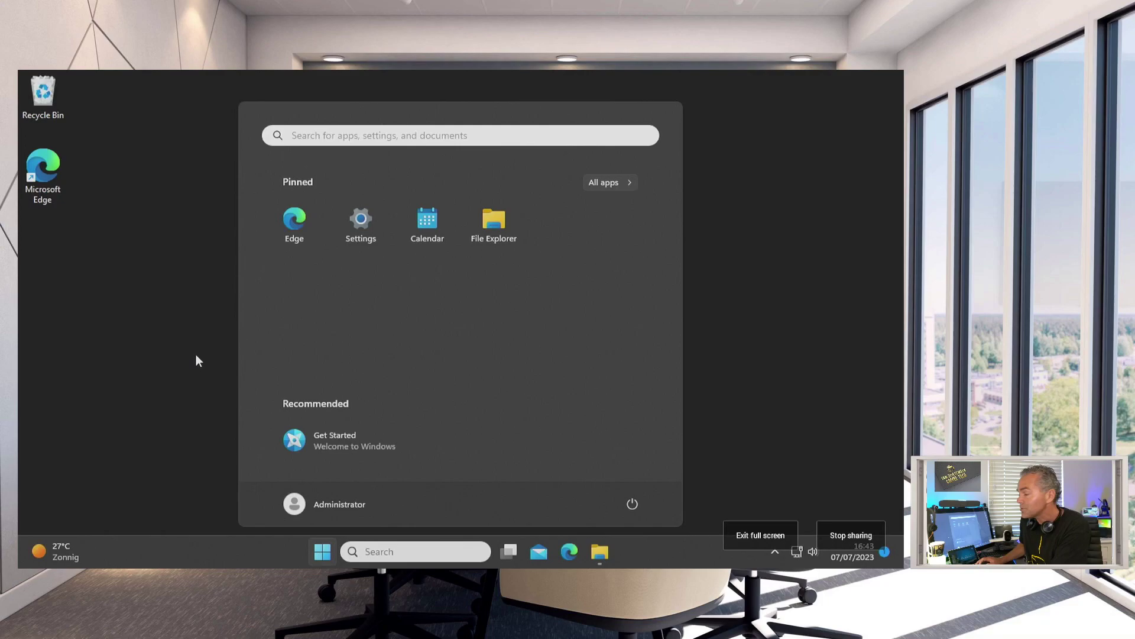
Open Edge and go to the Poly Studio Teams Rooms support page
{"action": "left_click", "coordinate": [570, 555]}
{"action": "left_click", "coordinate": [145, 110]}
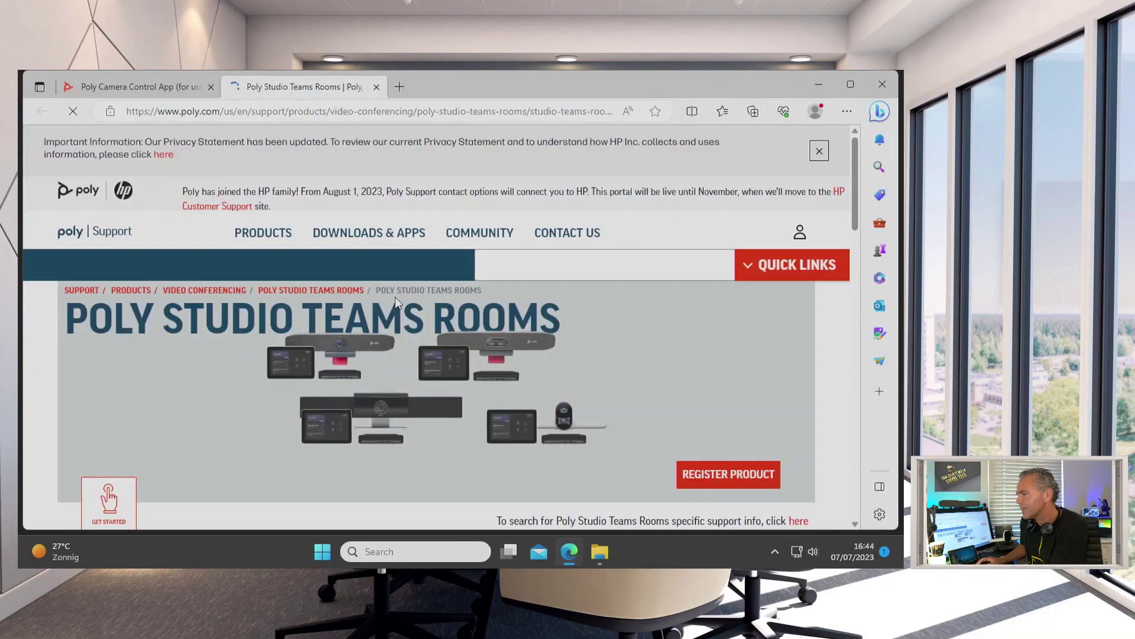
{"action": "scroll", "coordinate": [395, 298], "scroll_direction": "down", "scroll_amount": 5}
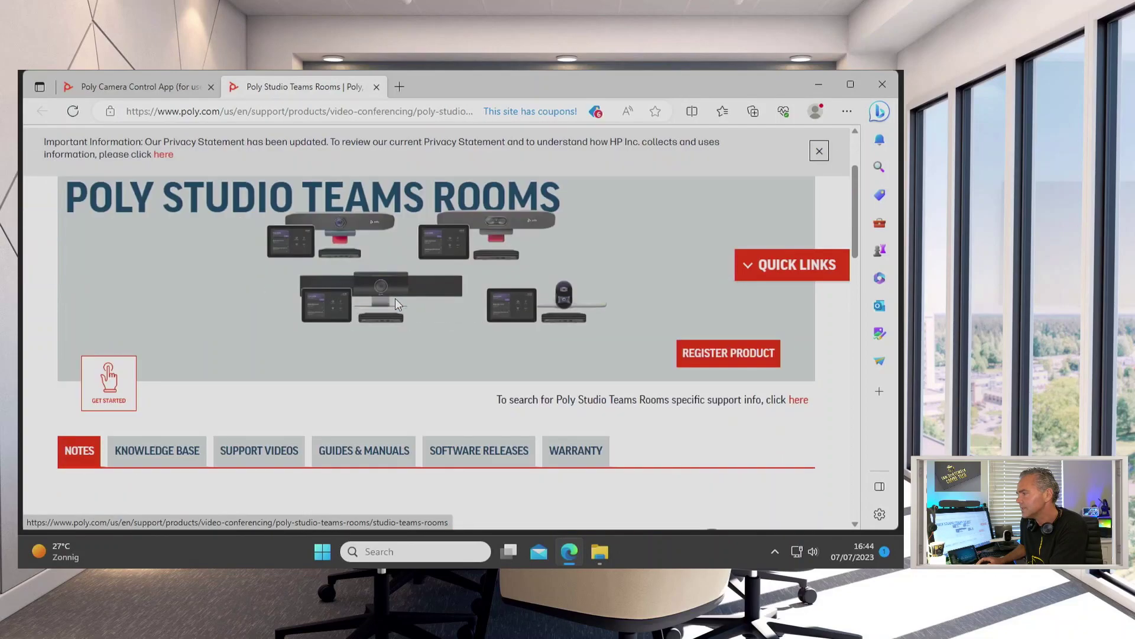
Show Software Releases and pick Release Version 2.0.0 for the Camera Control App
{"action": "left_click", "coordinate": [477, 390]}
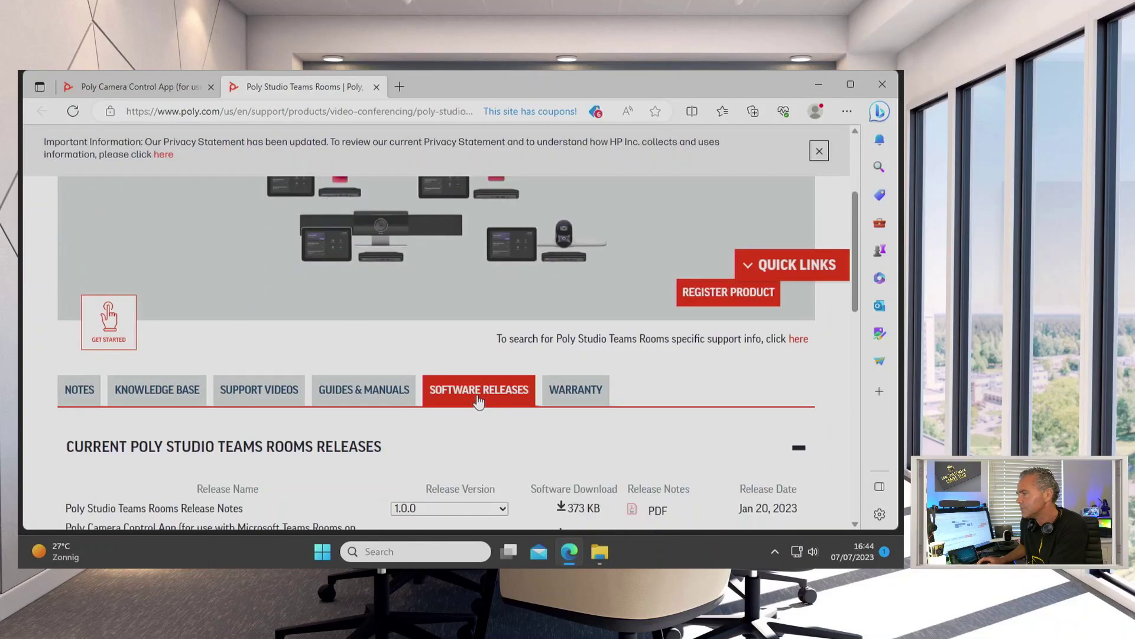
{"action": "scroll", "coordinate": [479, 402], "scroll_direction": "down", "scroll_amount": 2}
{"action": "scroll", "coordinate": [479, 403], "scroll_direction": "down", "scroll_amount": 1}
{"action": "left_click", "coordinate": [430, 355]}
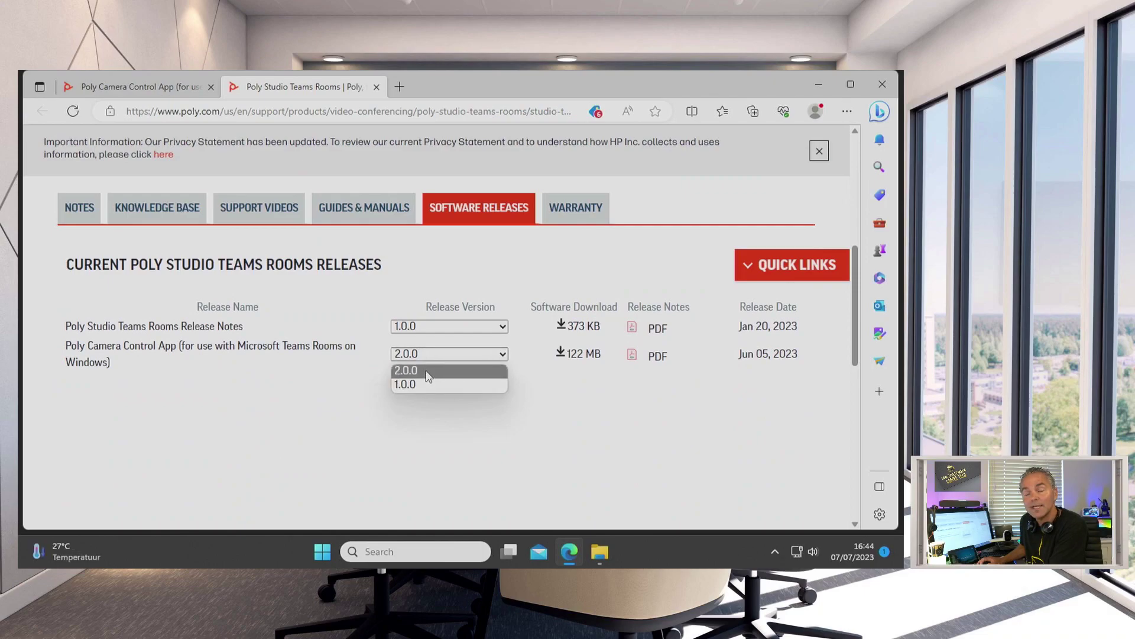
{"action": "left_click", "coordinate": [428, 371]}
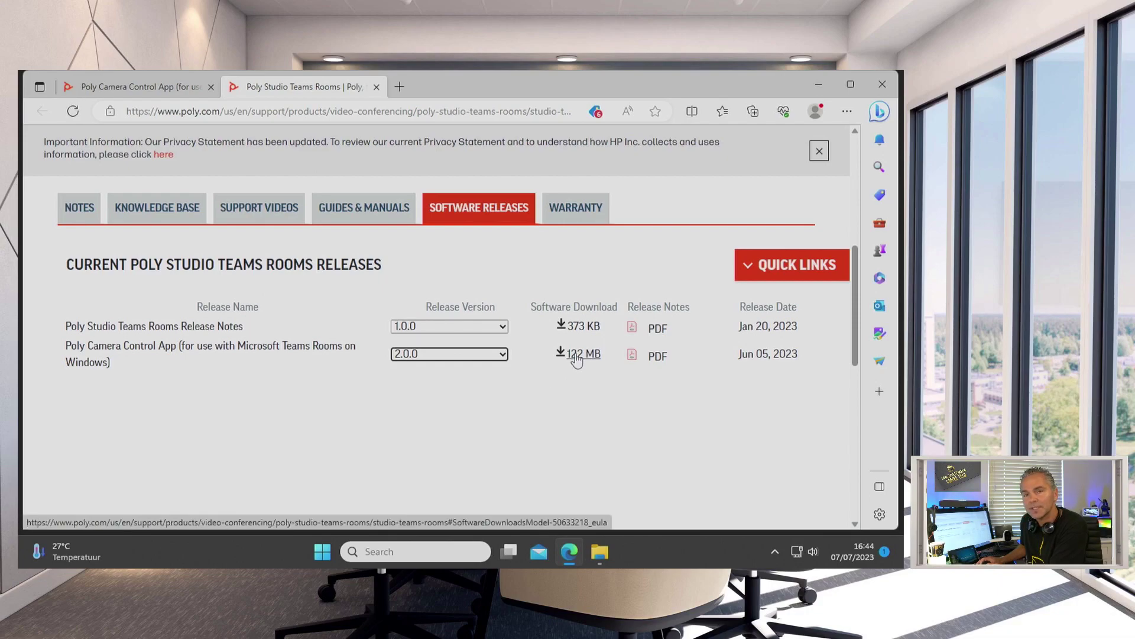
Run the poly-camera-controls-2.0.0 installer from the Downloads folder to completion
{"action": "left_click", "coordinate": [601, 553]}
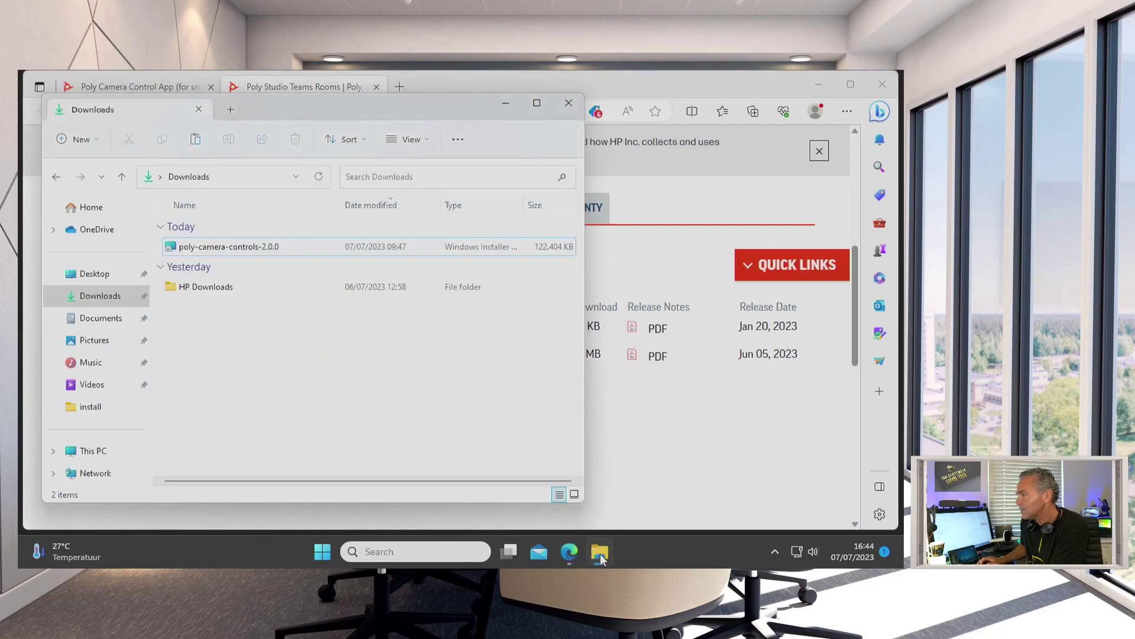
{"action": "left_click", "coordinate": [237, 252]}
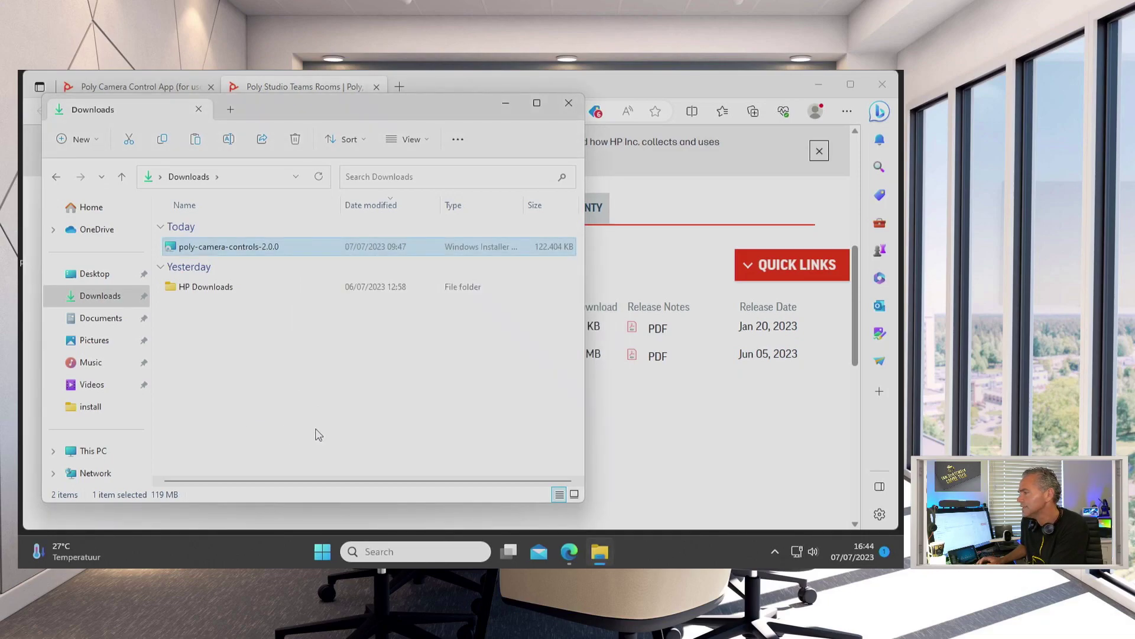
{"action": "left_click", "coordinate": [501, 109]}
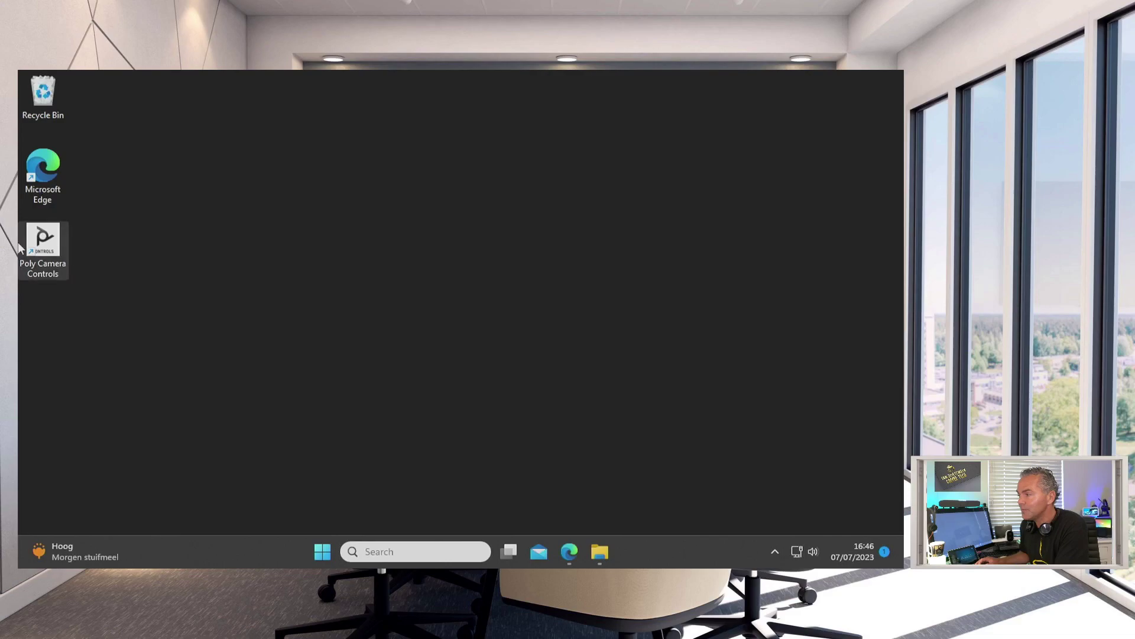
Launch Poly Camera Controls from its desktop shortcut to list the Poly Studio E70 and Polycom Studio cameras
{"action": "double_click", "coordinate": [52, 254]}
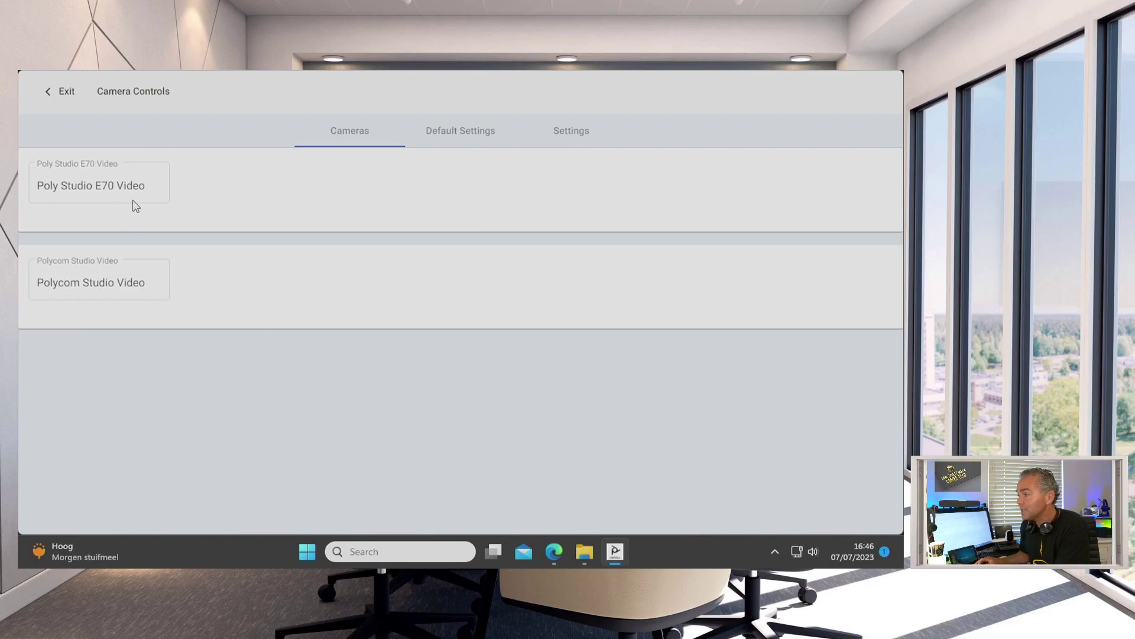
Rename the Poly Studio E70 camera 'Speaker View' and the Polycom Studio camera 'Room View', saving both
{"action": "left_click_drag", "start_coordinate": [153, 184], "coordinate": [34, 185]}
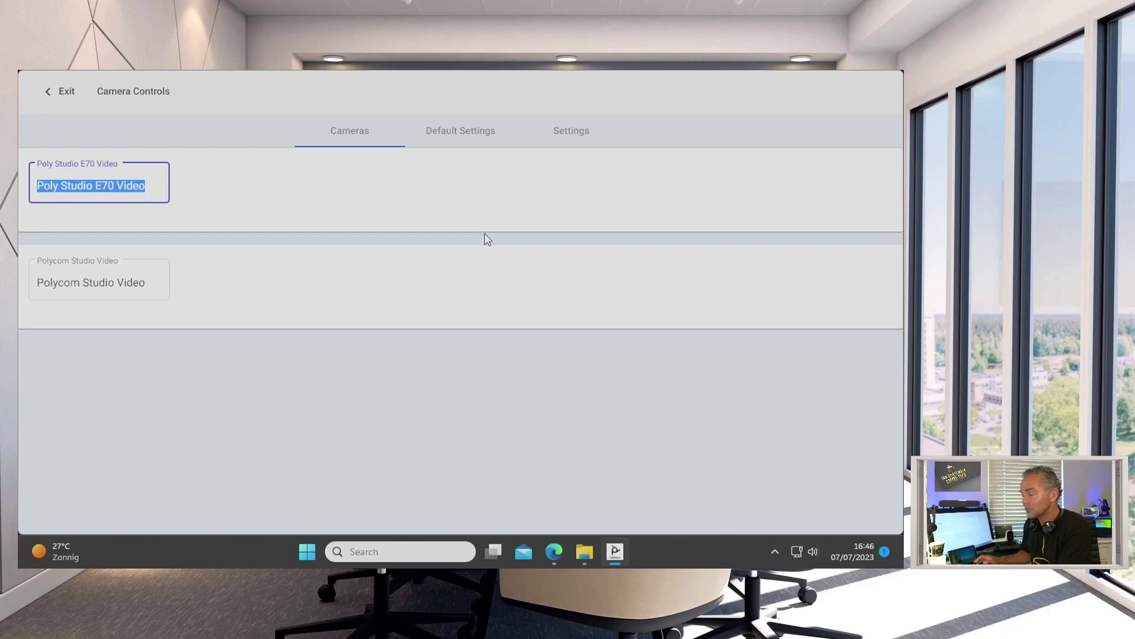
{"action": "type", "text": "Spe"}
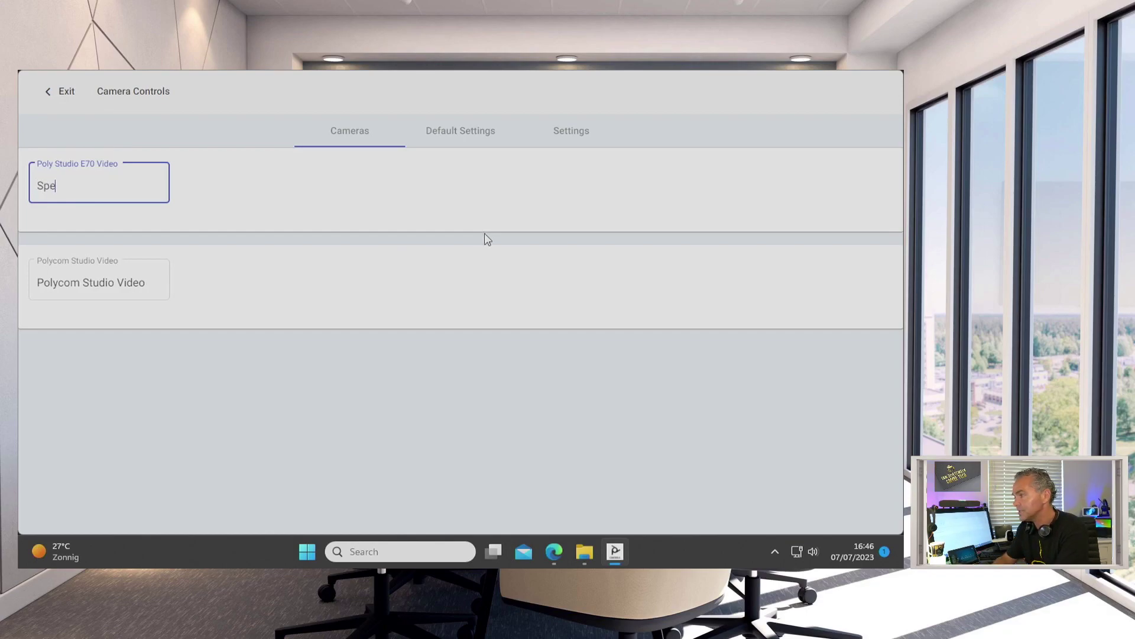
{"action": "type", "text": "aker View"}
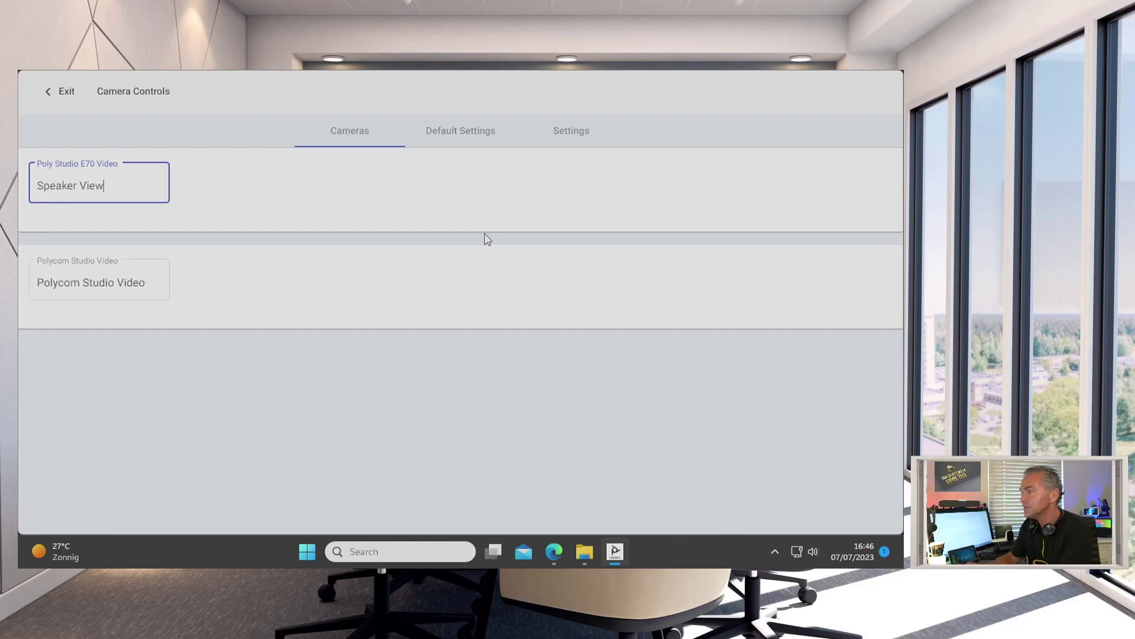
{"action": "left_click", "coordinate": [148, 282]}
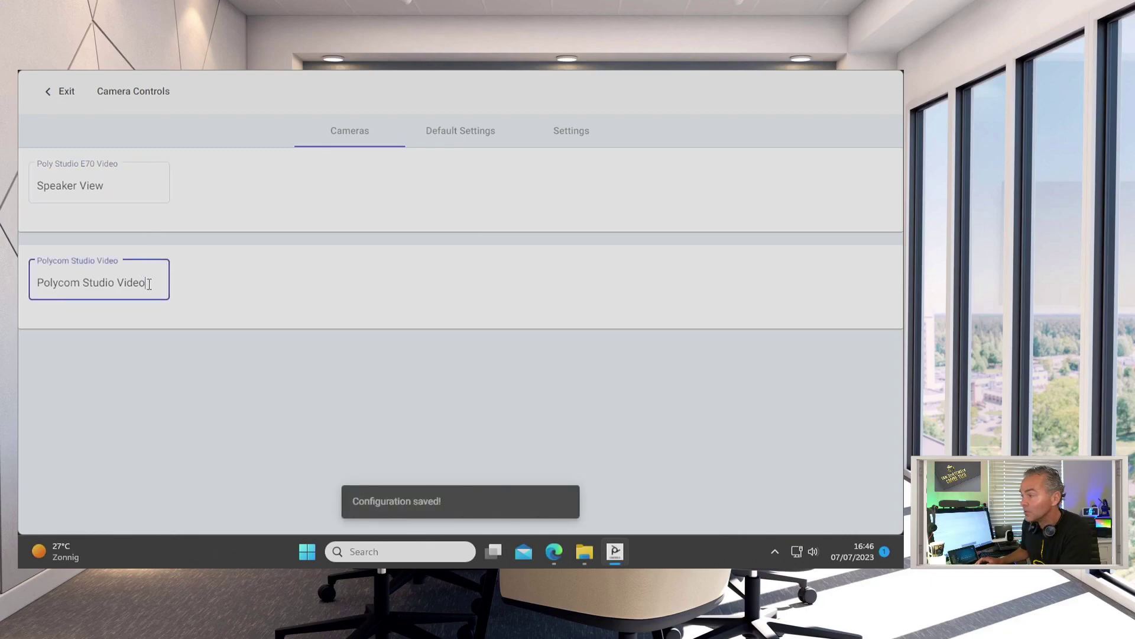
{"action": "left_click_drag", "start_coordinate": [148, 284], "coordinate": [24, 286]}
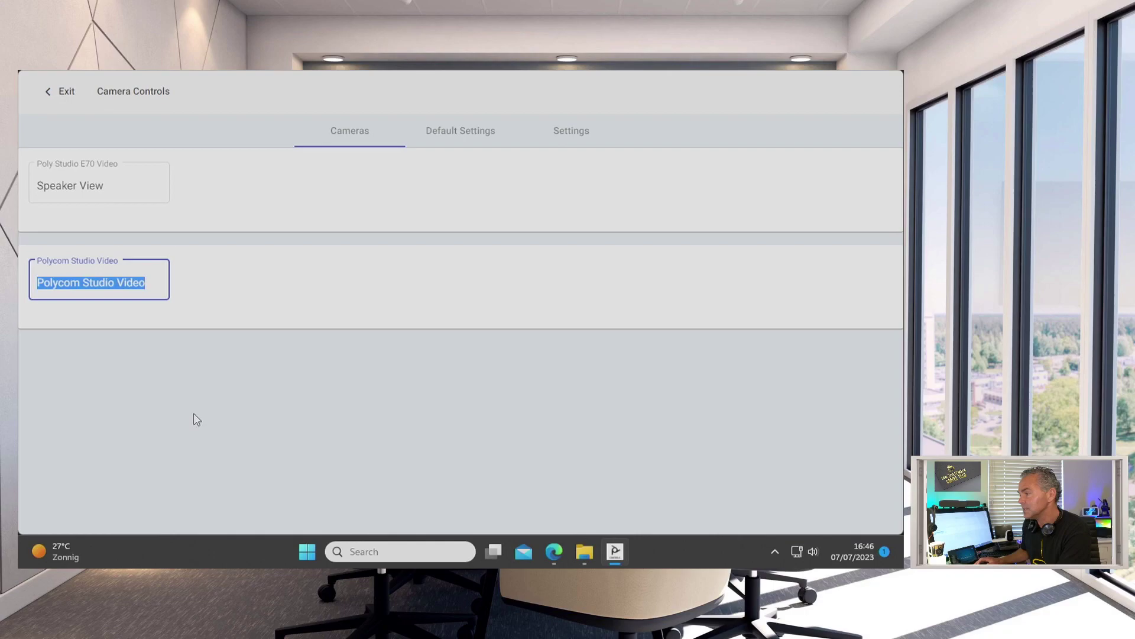
{"action": "type", "text": "R"}
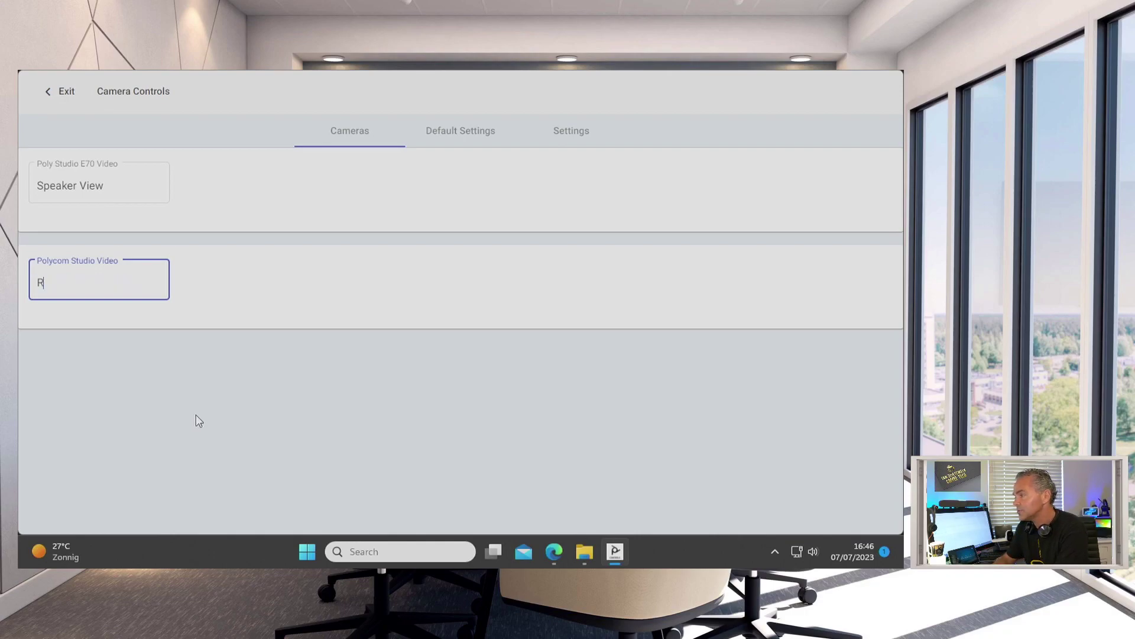
{"action": "type", "text": "oom View"}
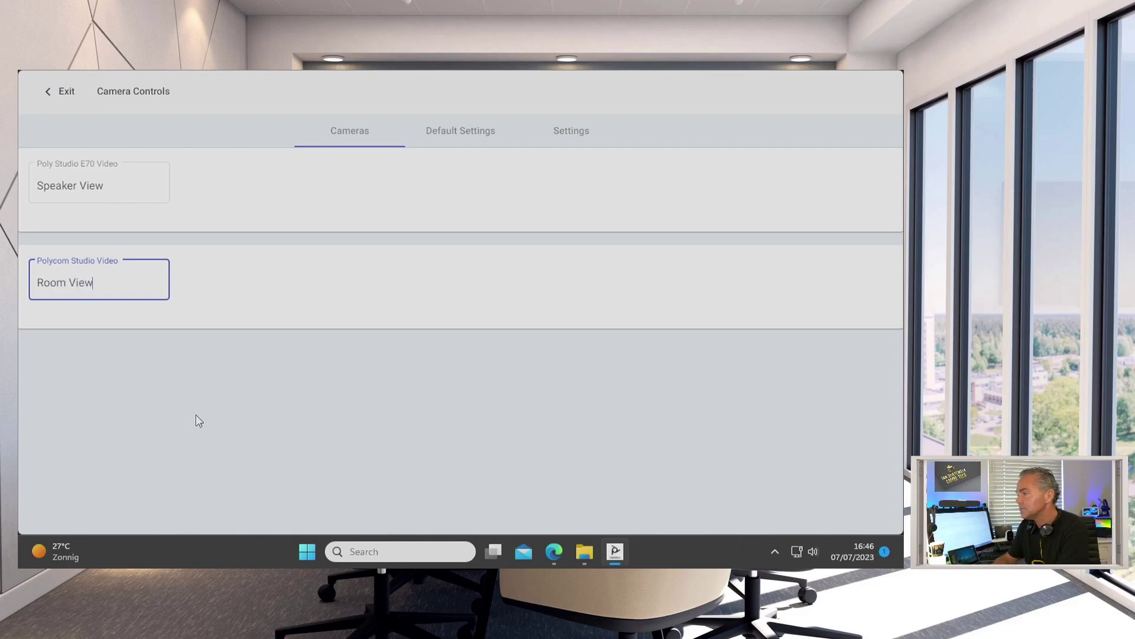
{"action": "left_click", "coordinate": [73, 390]}
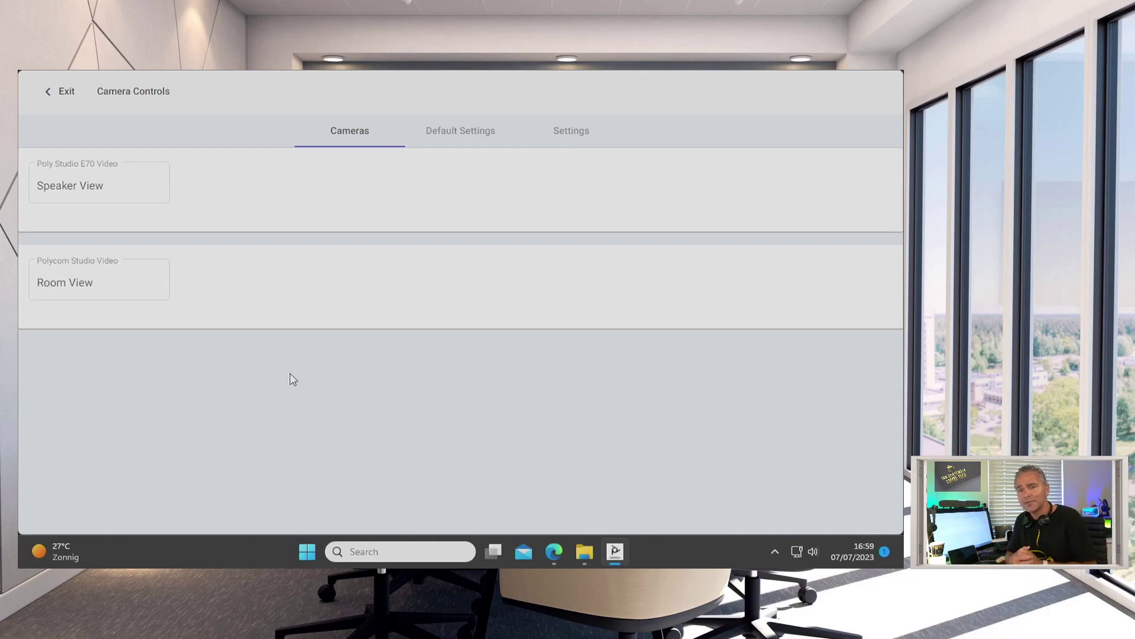
Show the Default Settings tab, where Default Camera reads None
{"action": "left_click", "coordinate": [464, 136]}
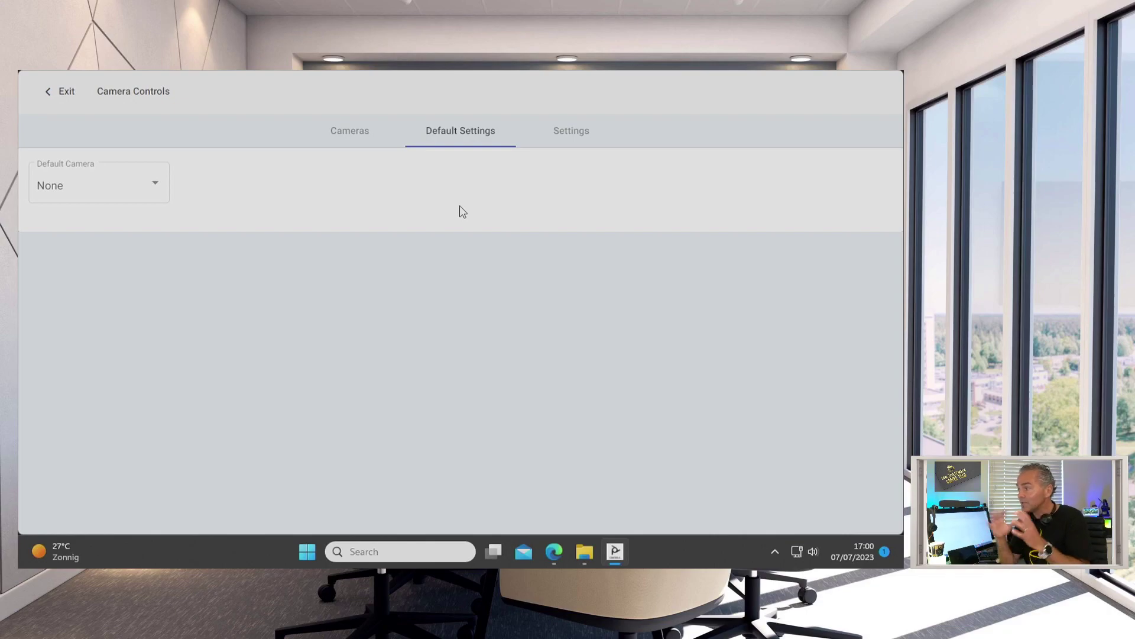
Make Room View the default camera with Group auto tracking, then view the Settings tab
{"action": "left_click", "coordinate": [130, 186]}
{"action": "left_click", "coordinate": [81, 255]}
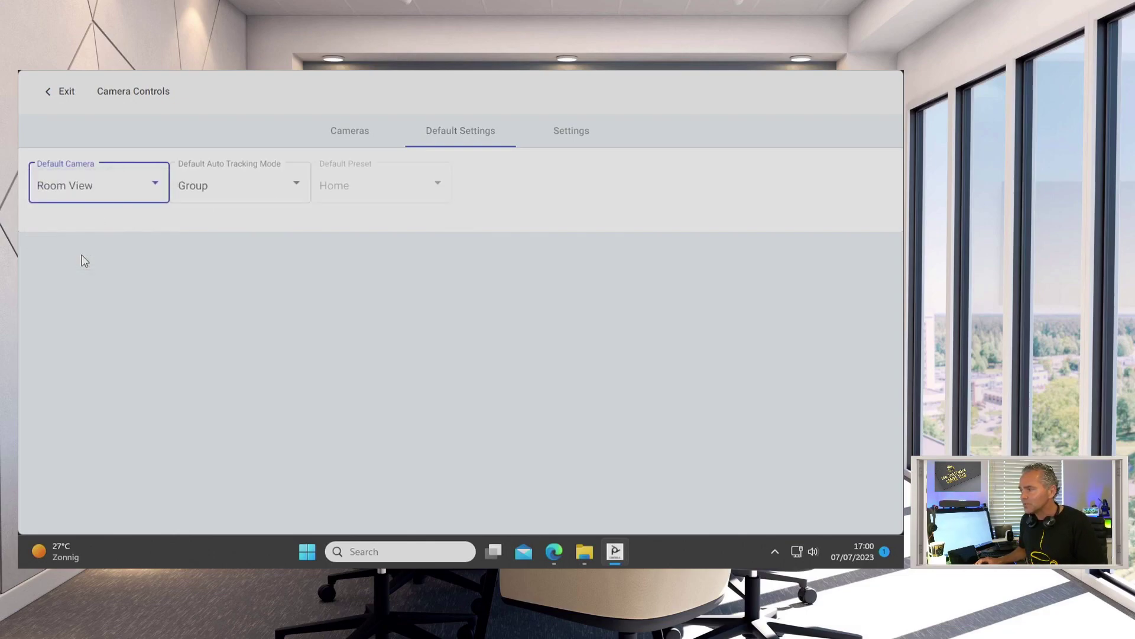
{"action": "left_click", "coordinate": [207, 188]}
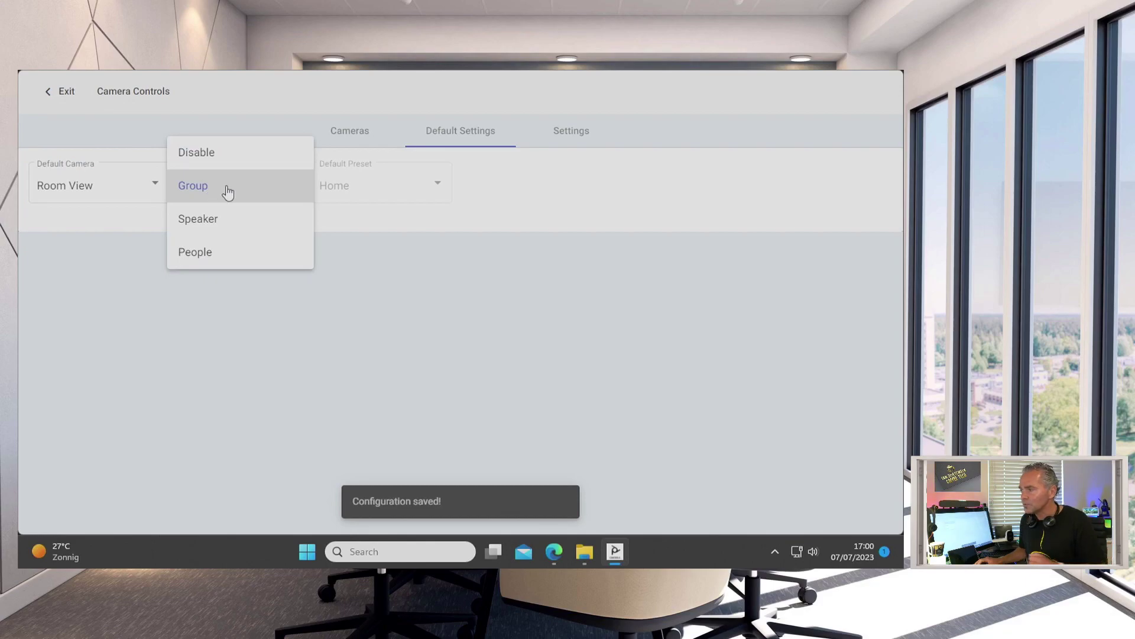
{"action": "left_click", "coordinate": [218, 197]}
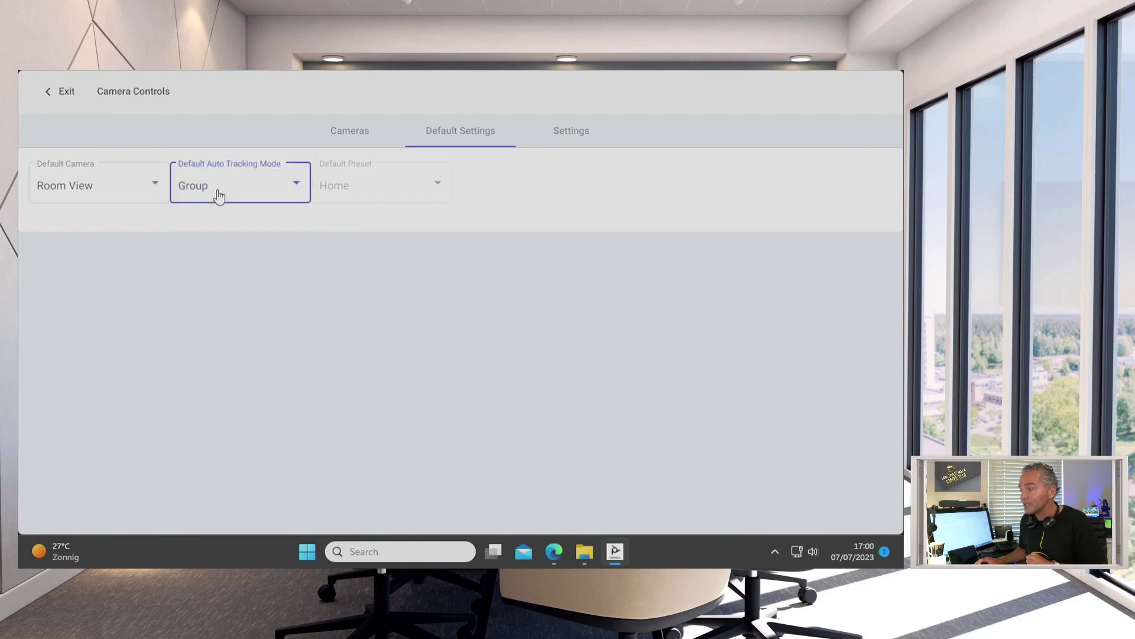
{"action": "left_click", "coordinate": [218, 197]}
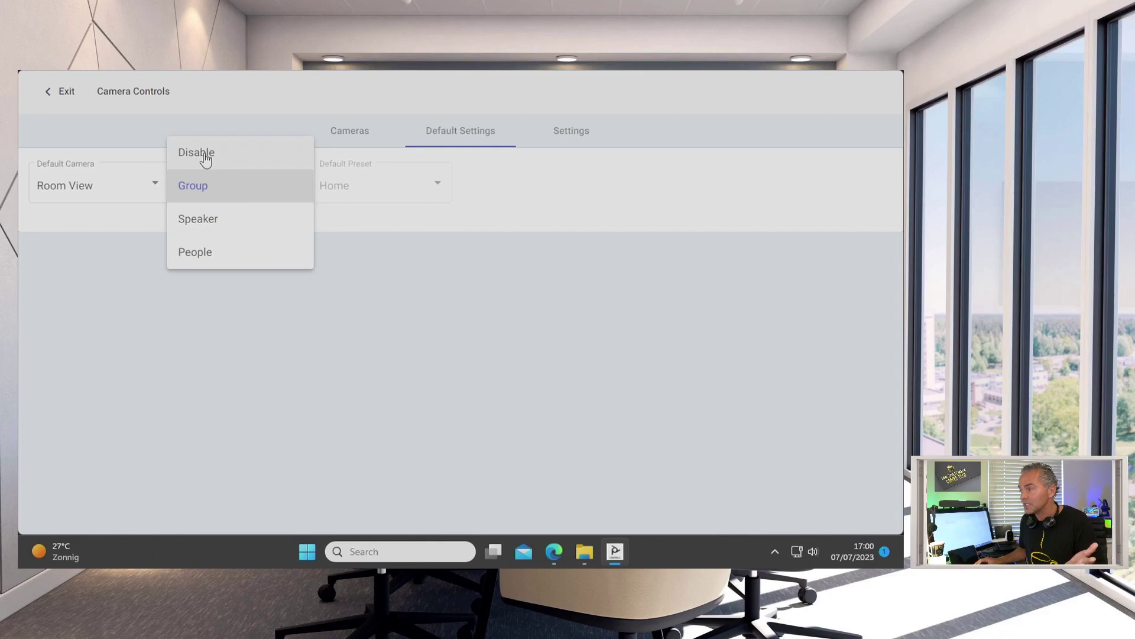
{"action": "left_click", "coordinate": [355, 224]}
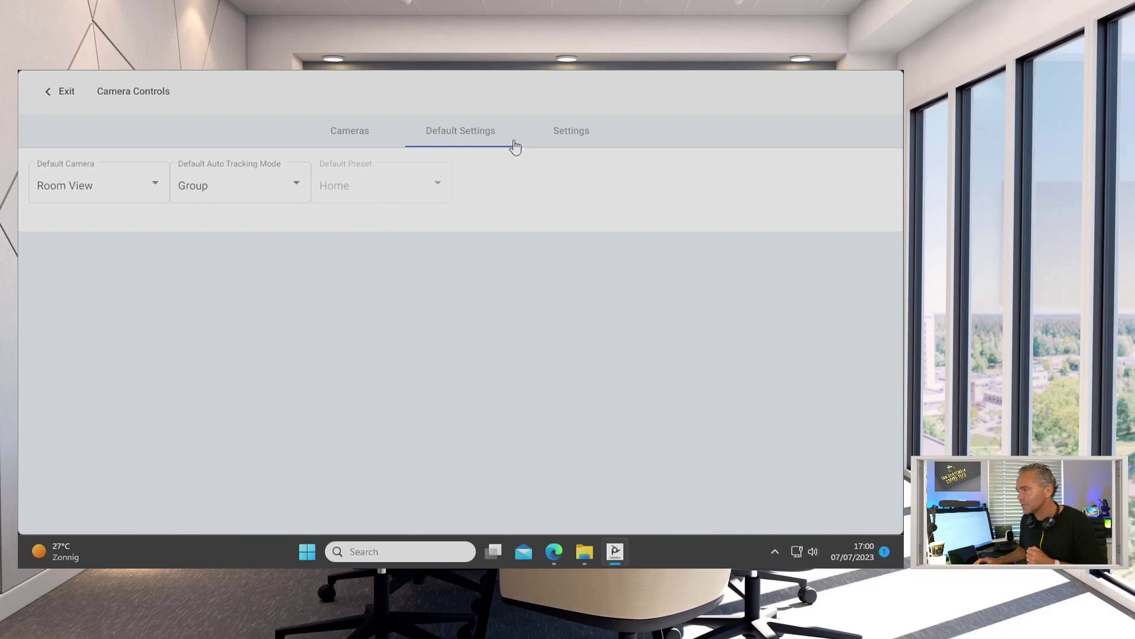
{"action": "left_click", "coordinate": [567, 137]}
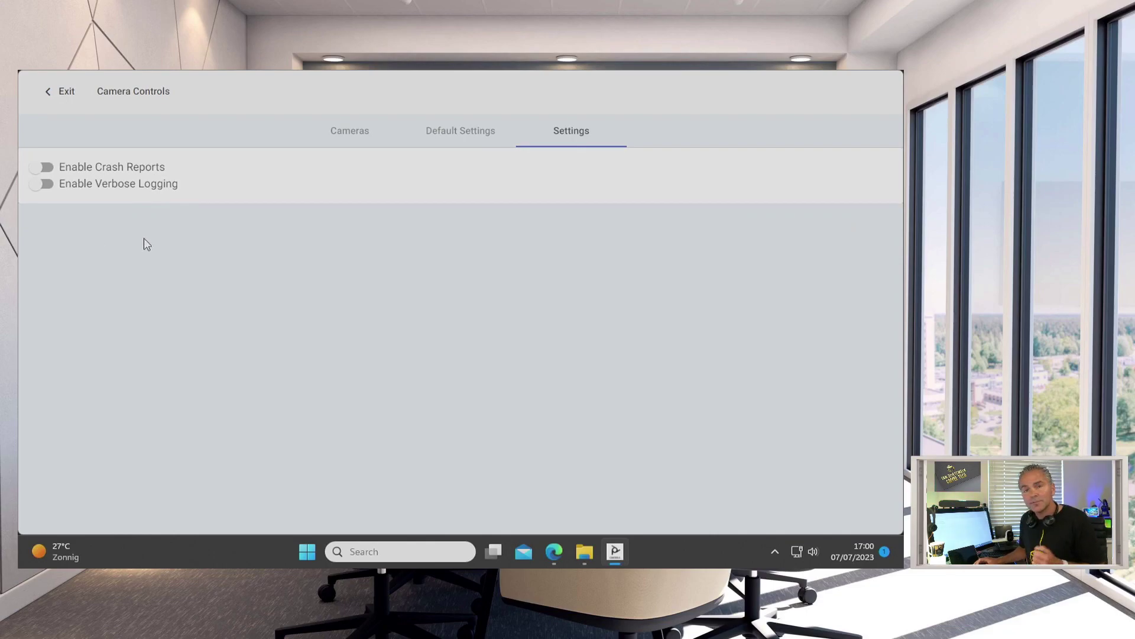
Check the Speaker View and Room View cameras on the Cameras tab, then exit the app
{"action": "left_click", "coordinate": [352, 138]}
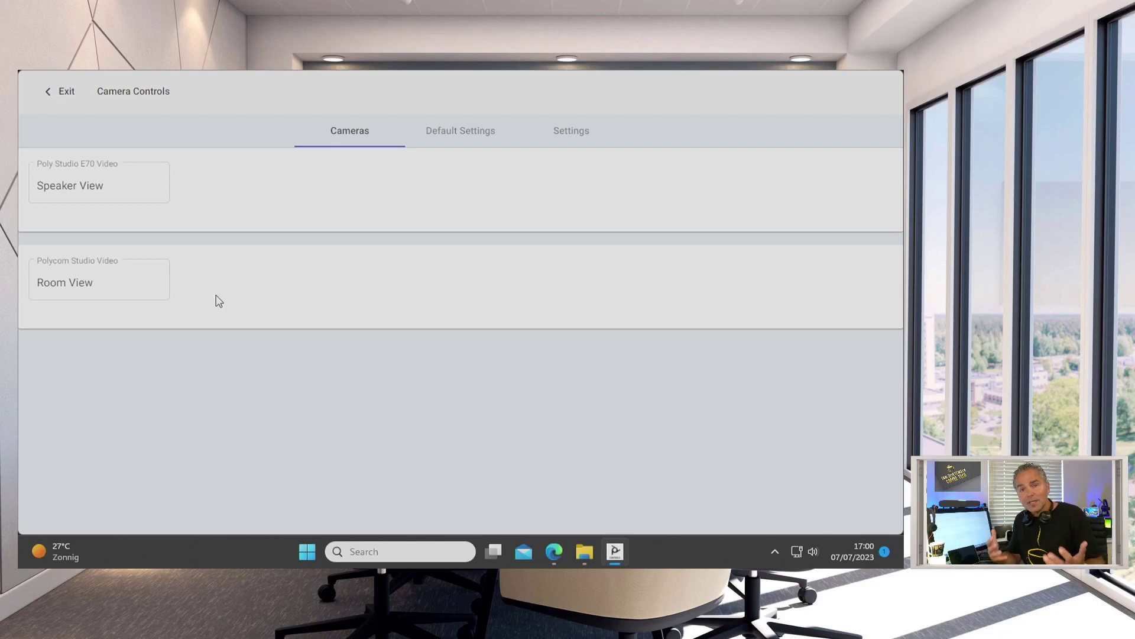
{"action": "left_click", "coordinate": [66, 93]}
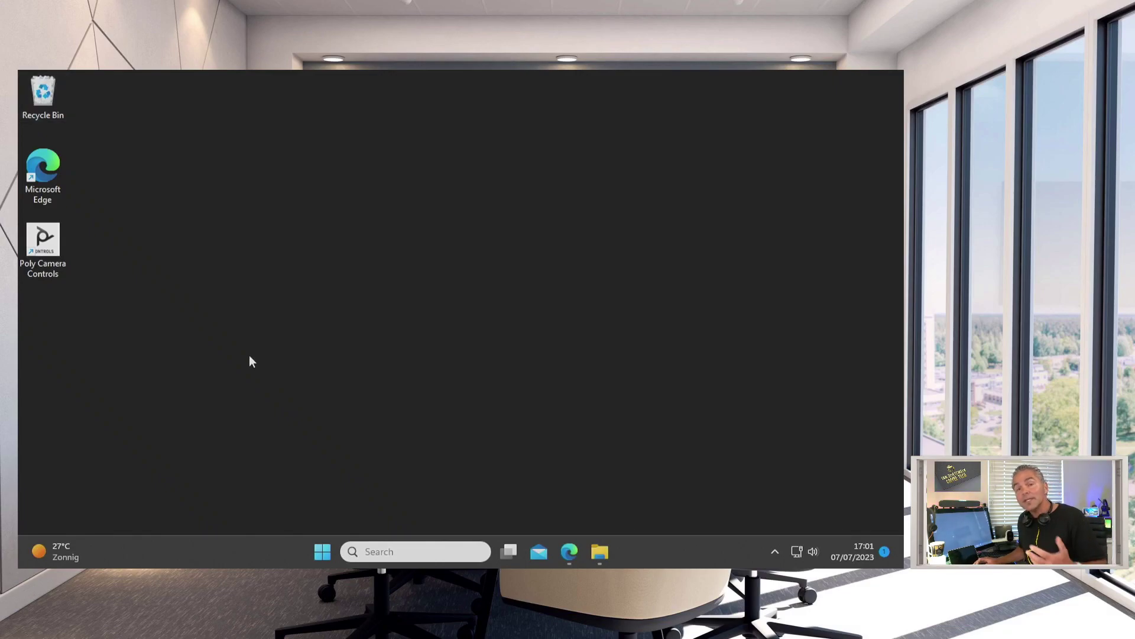
Switch from the Administrator account to the Skype room account and sign in
{"action": "left_click", "coordinate": [323, 551]}
{"action": "left_click", "coordinate": [318, 504]}
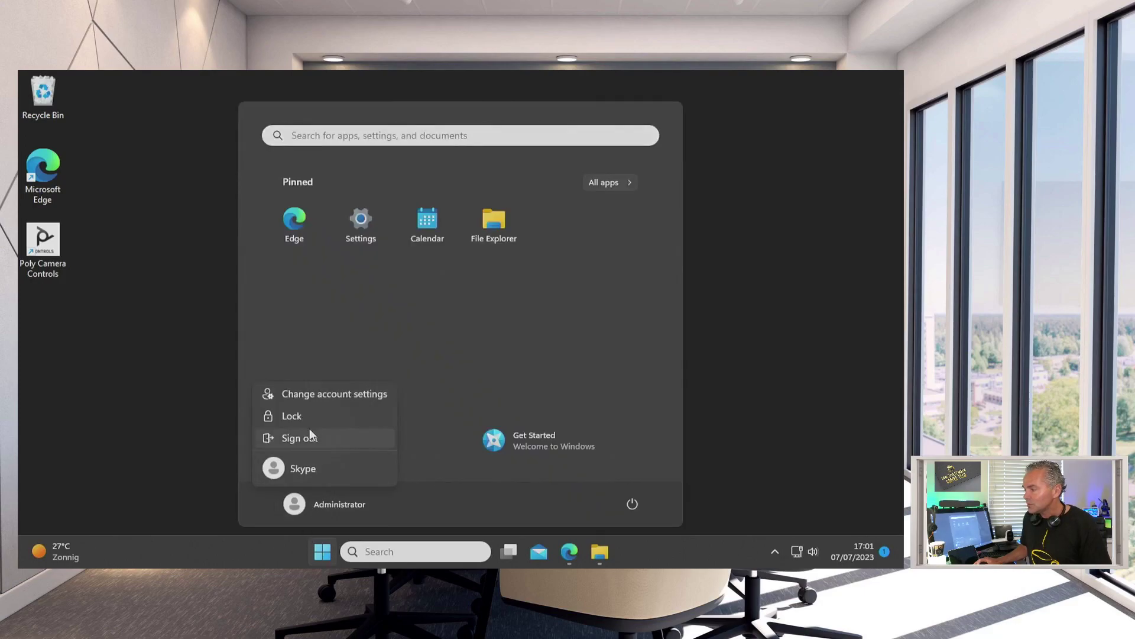
{"action": "left_click", "coordinate": [298, 474]}
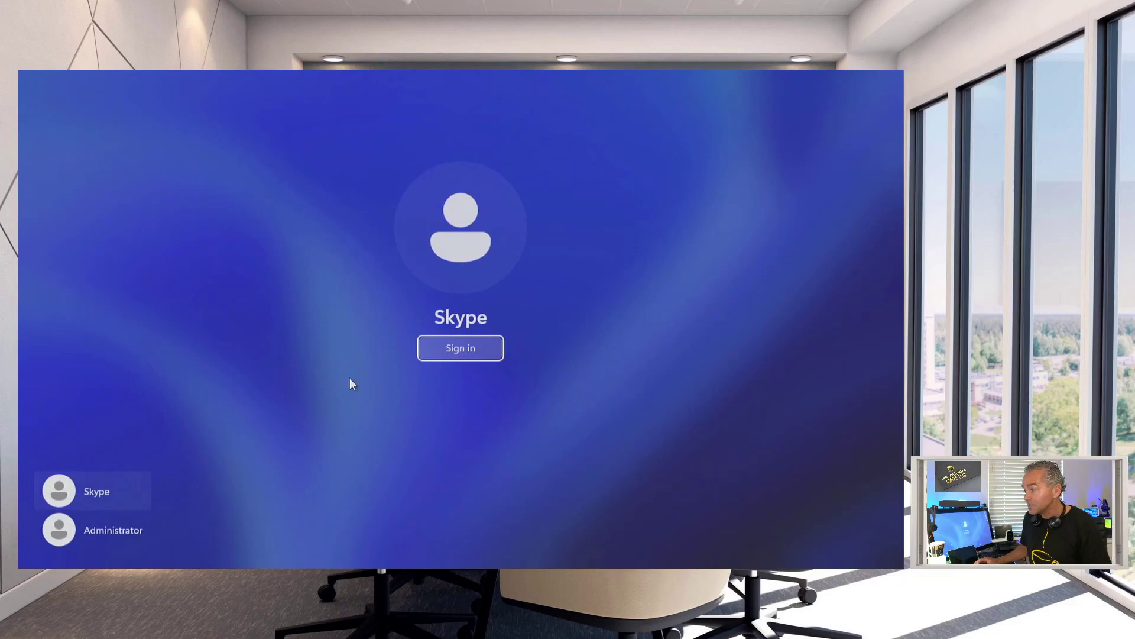
{"action": "left_click", "coordinate": [449, 354]}
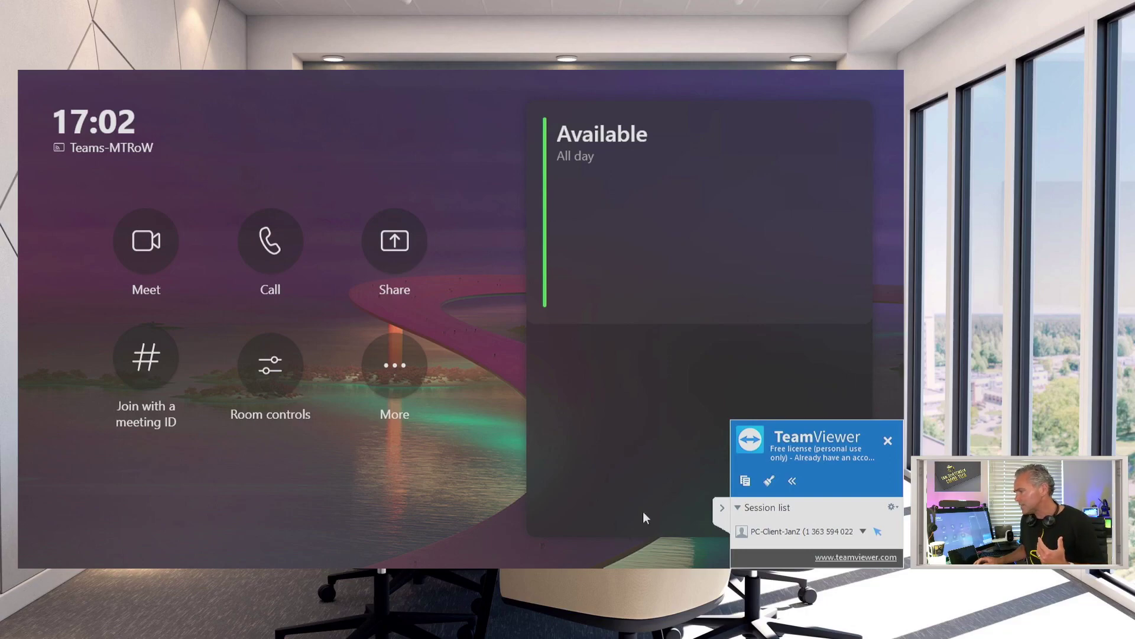
Collapse the TeamViewer panel and open Room controls to reach Poly Camera Control
{"action": "left_click", "coordinate": [722, 508]}
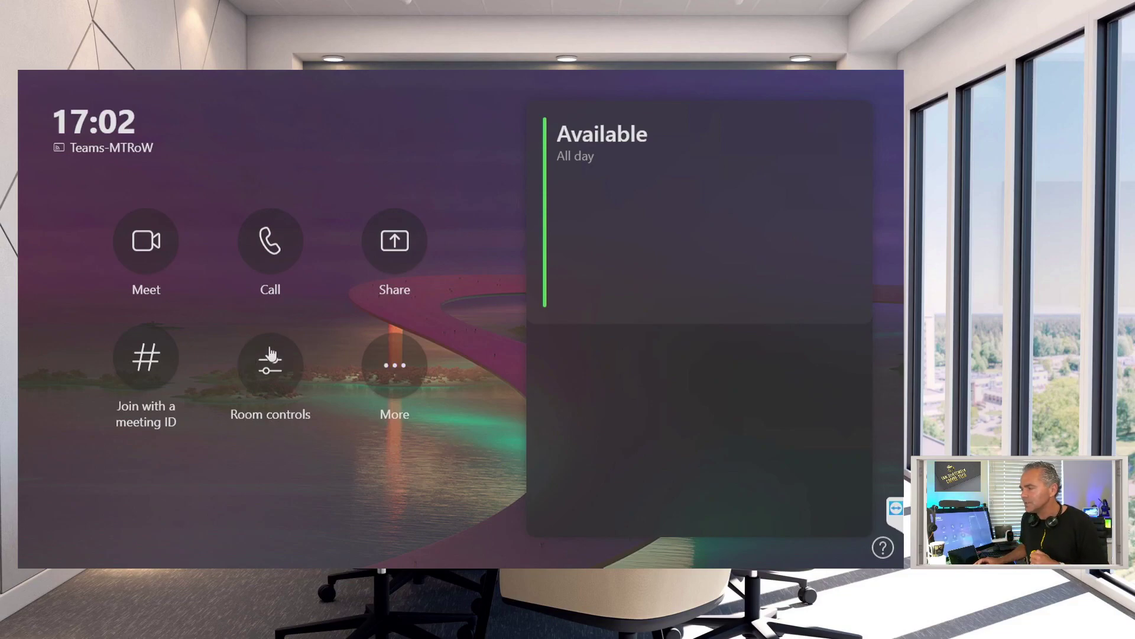
{"action": "left_click", "coordinate": [273, 372]}
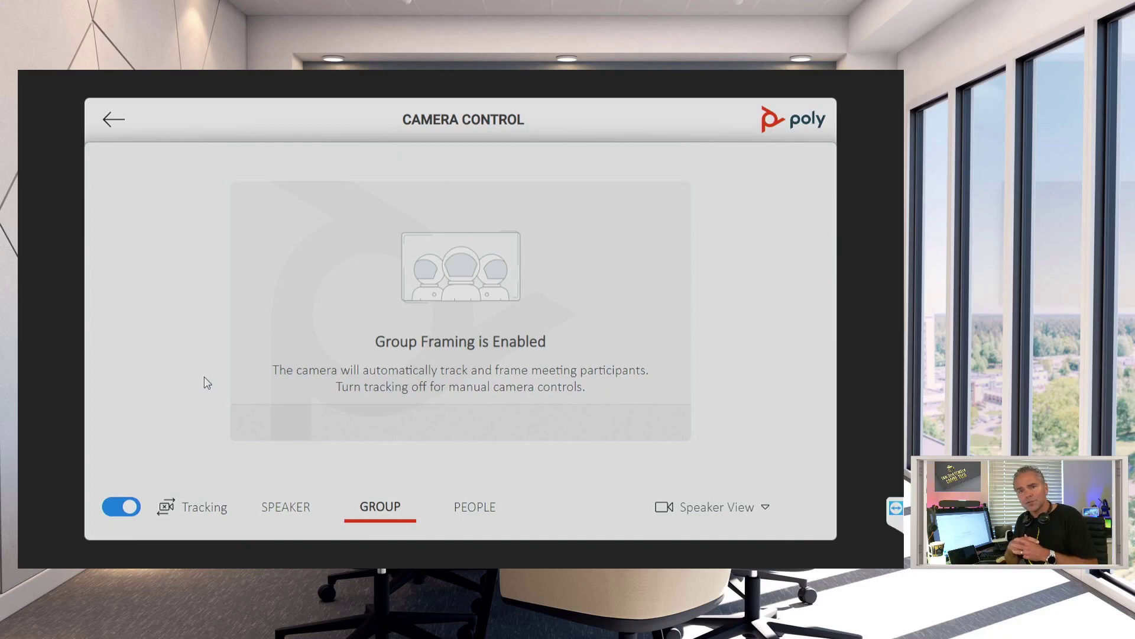
Cycle the tracking mode through Speaker and Group, ending on People framing
{"action": "left_click", "coordinate": [287, 510]}
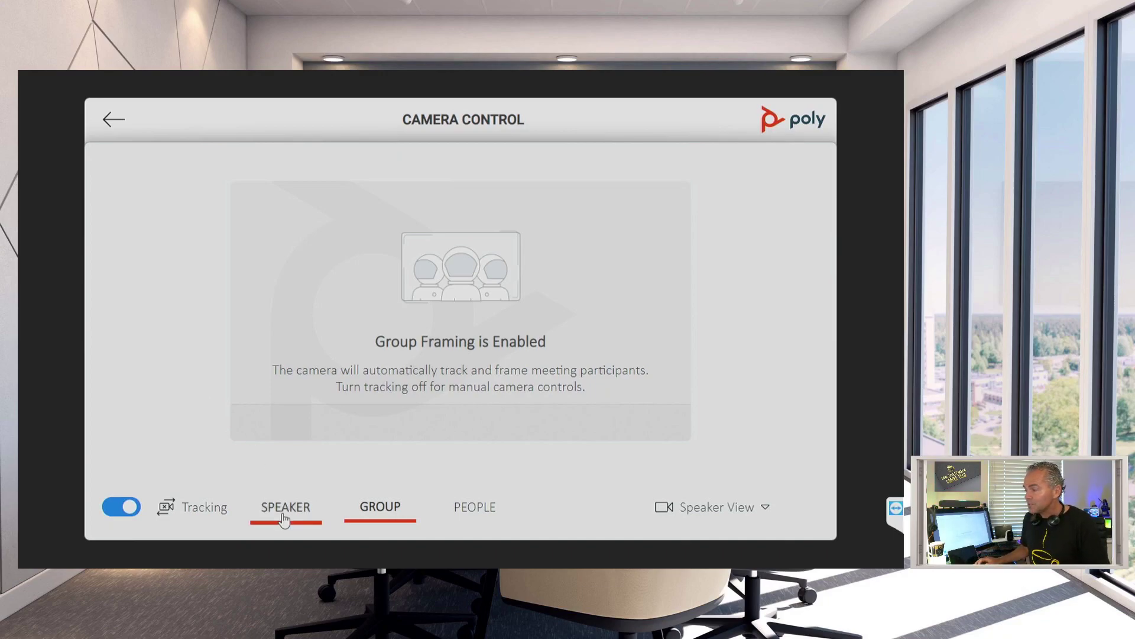
{"action": "left_click", "coordinate": [381, 516]}
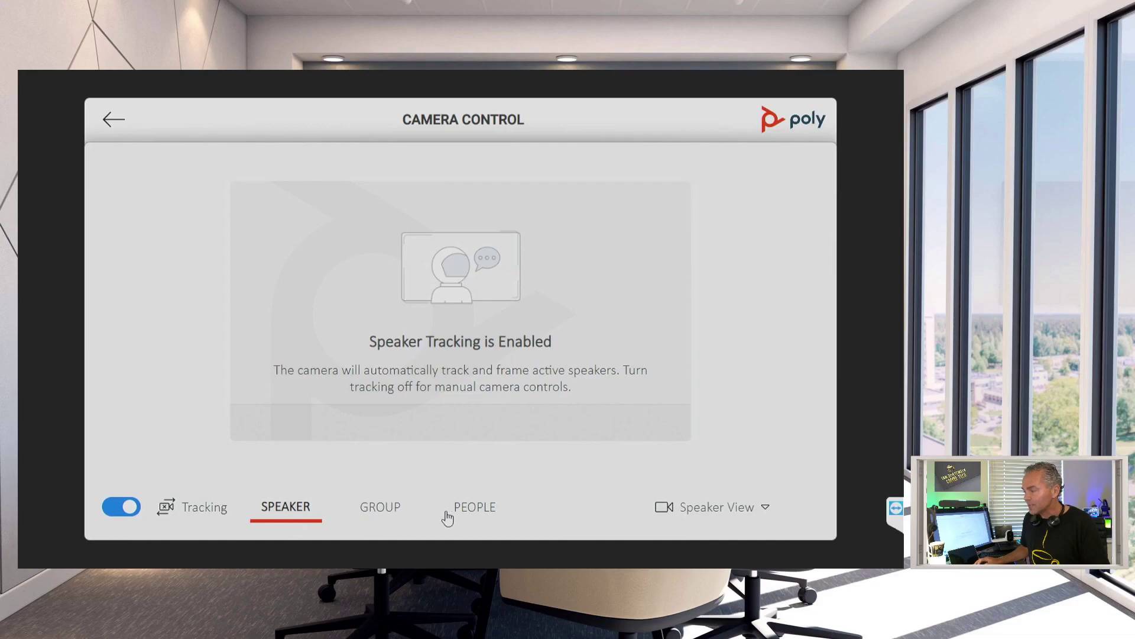
{"action": "left_click", "coordinate": [477, 515]}
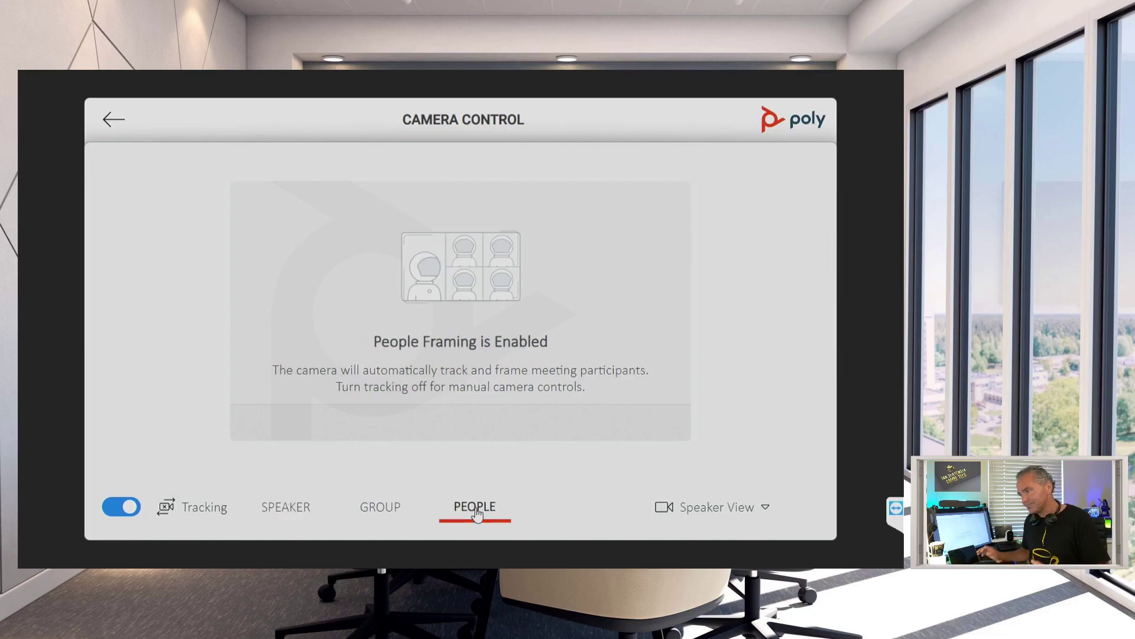
Turn tracking off and save the camera position as a preset renamed 'whiteboard'
{"action": "left_click", "coordinate": [125, 514]}
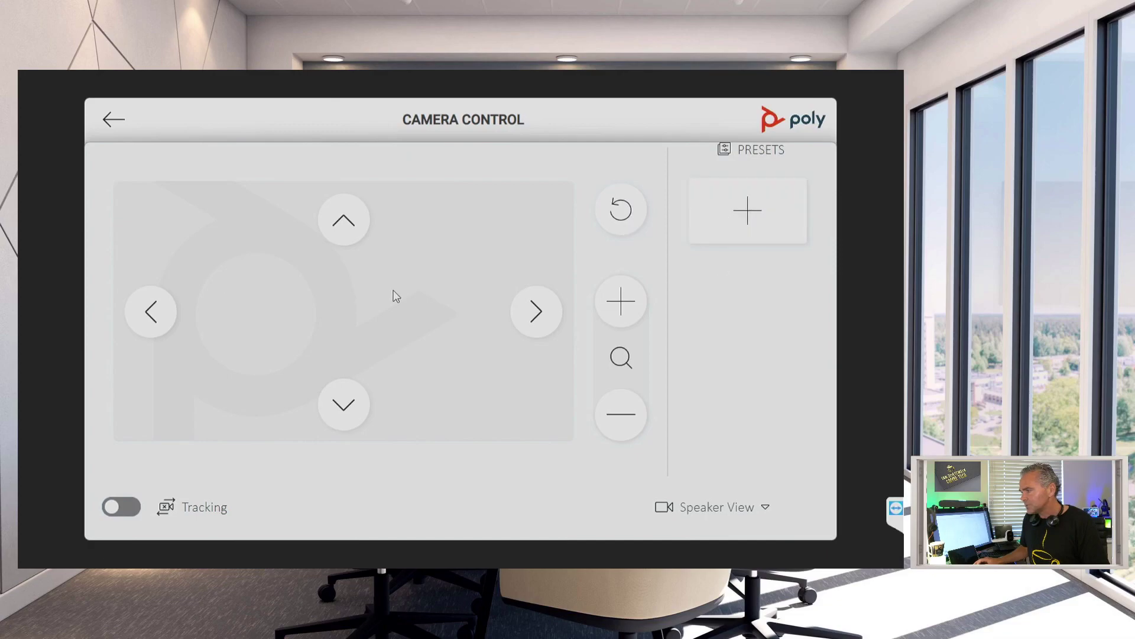
{"action": "left_click", "coordinate": [741, 214]}
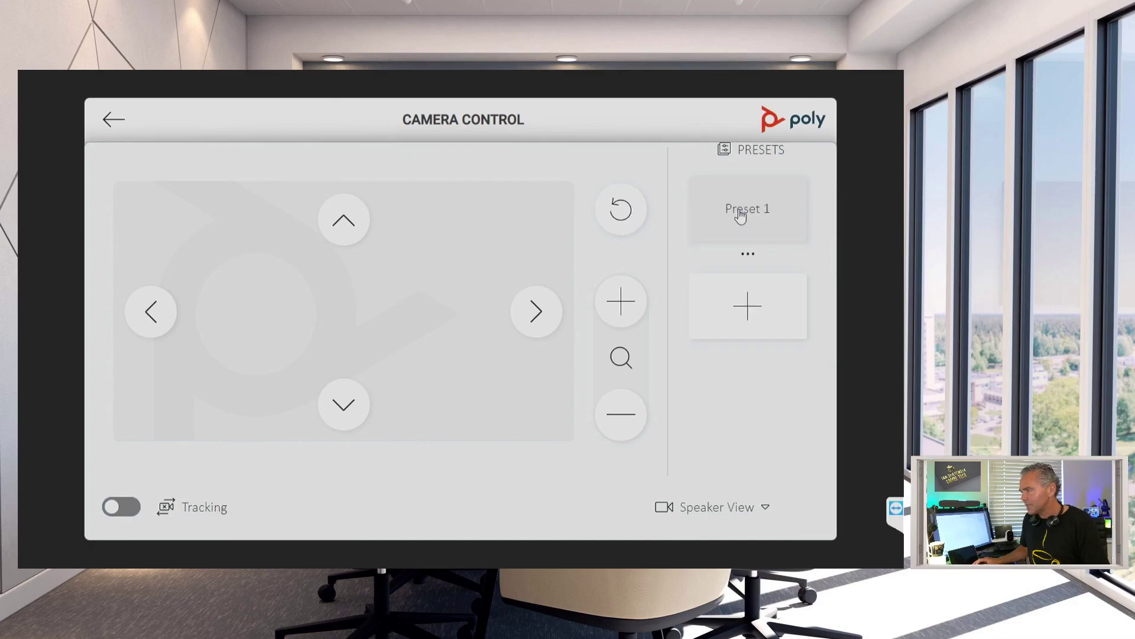
{"action": "left_click", "coordinate": [748, 255]}
{"action": "left_click", "coordinate": [746, 342]}
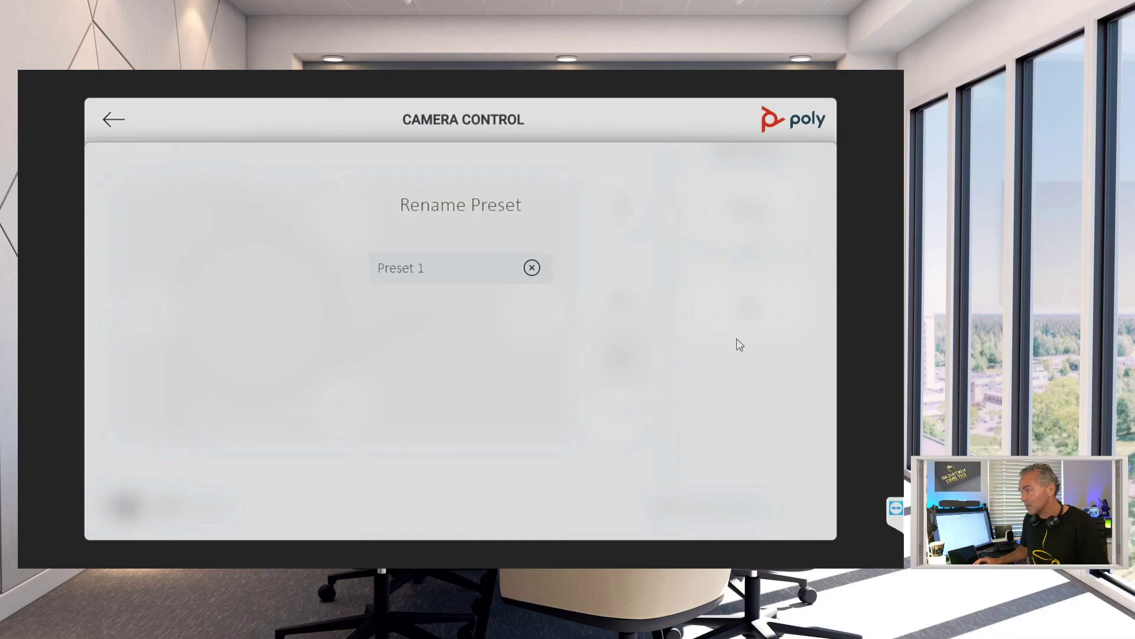
{"action": "left_click", "coordinate": [467, 265]}
{"action": "key", "text": "BackSpace"}
{"action": "key", "text": "BackSpace"}
{"action": "key", "text": "BackSpace"}
{"action": "key", "text": "BackSpace"}
{"action": "key", "text": "BackSpace"}
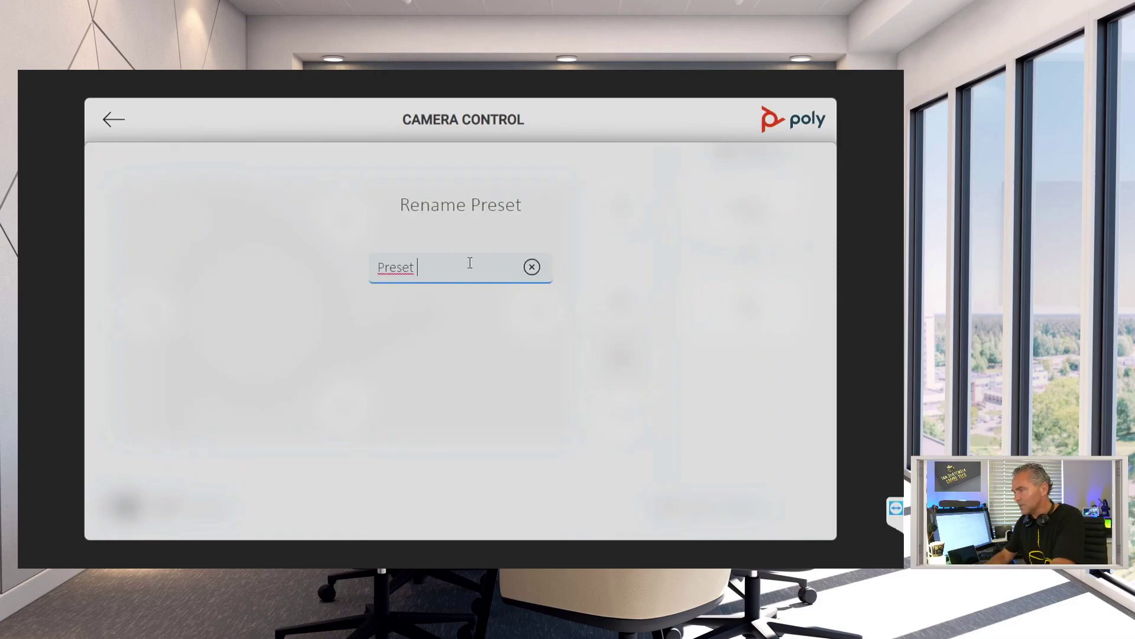
{"action": "key", "text": "BackSpace"}
{"action": "key", "text": "BackSpace"}
{"action": "key", "text": "BackSpace"}
{"action": "type", "text": "w"}
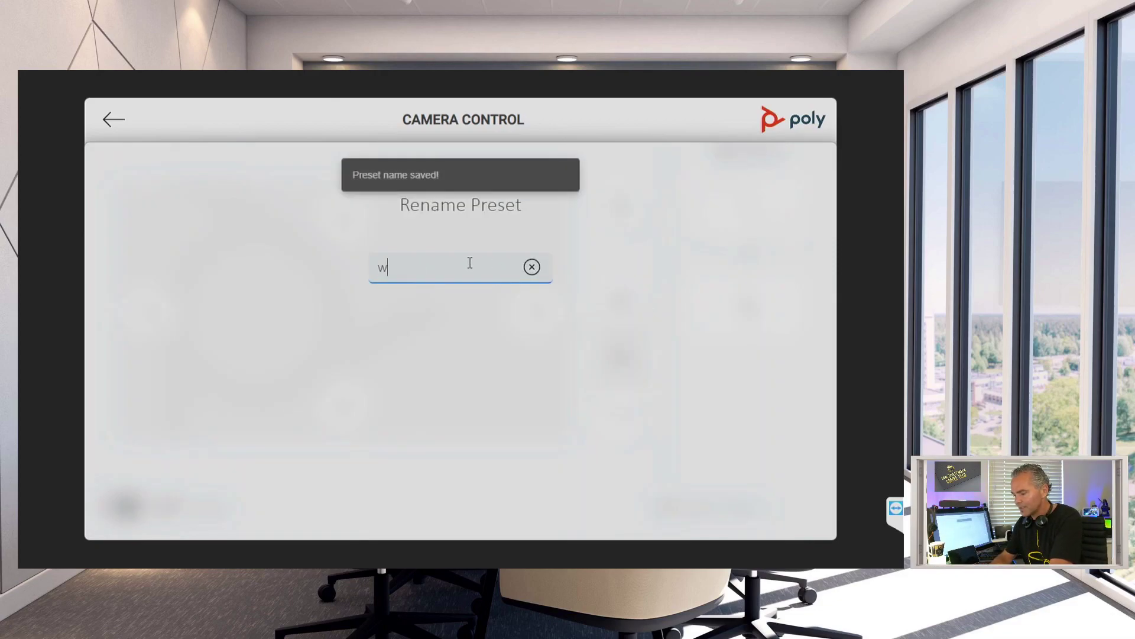
{"action": "type", "text": "hiteboard"}
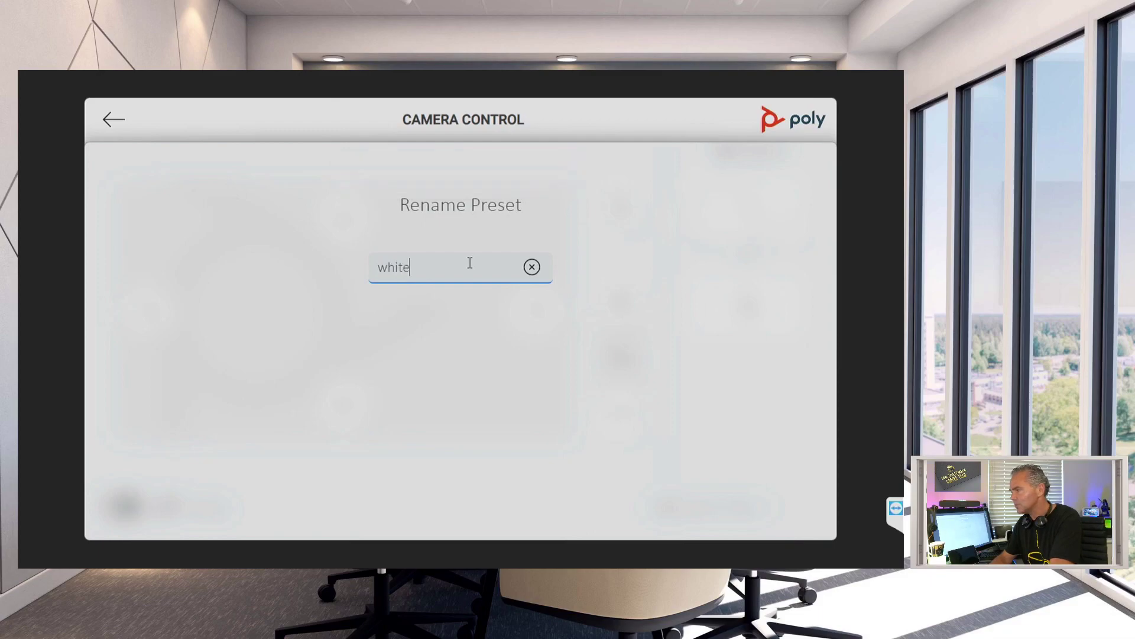
{"action": "left_click", "coordinate": [446, 361]}
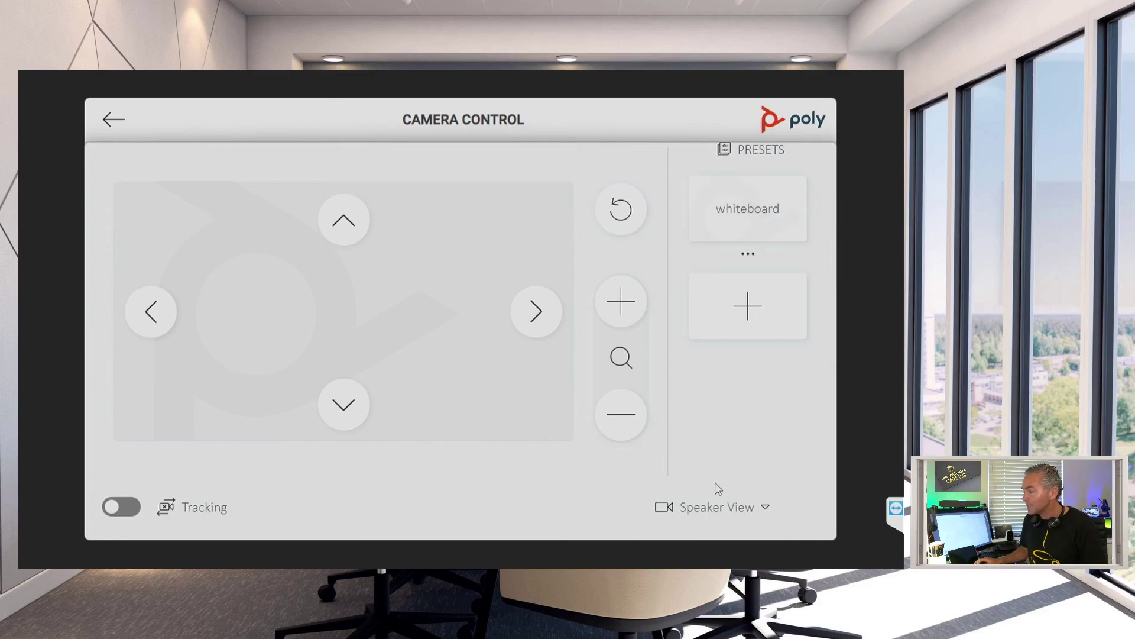
Switch control to the Room View camera with tracking on, then go back home
{"action": "left_click", "coordinate": [717, 507]}
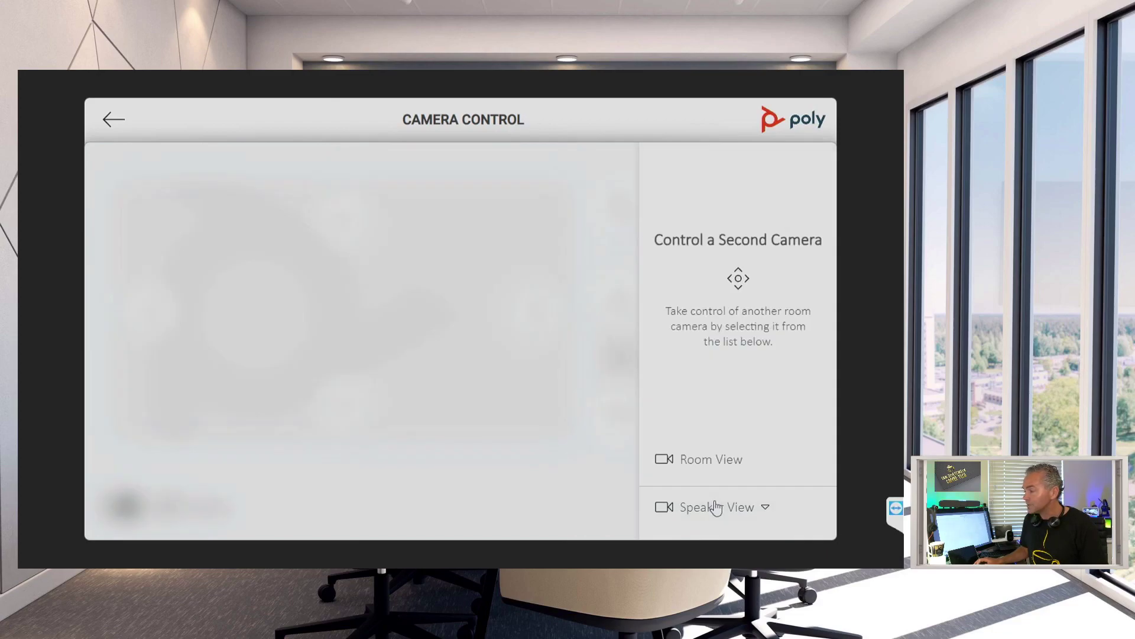
{"action": "left_click", "coordinate": [721, 464]}
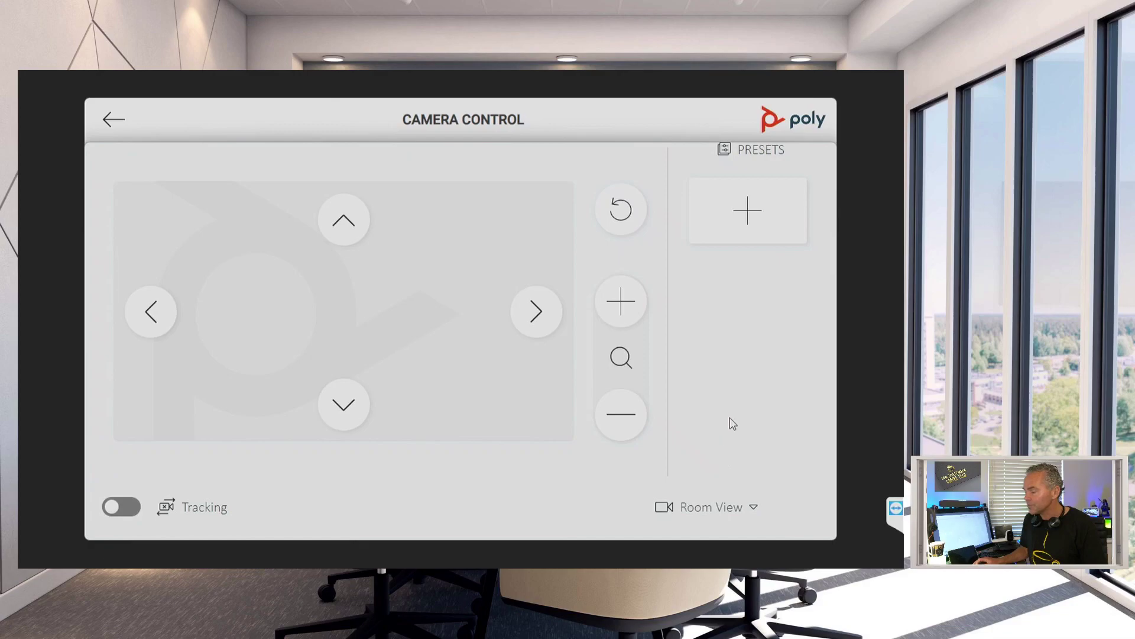
{"action": "left_click", "coordinate": [124, 507]}
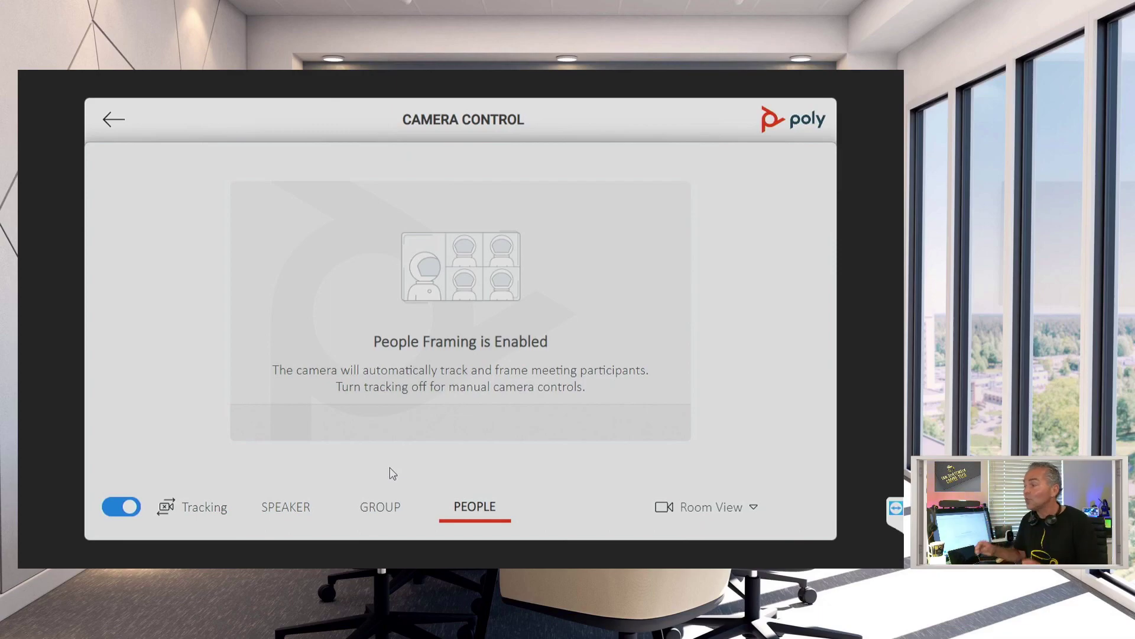
{"action": "left_click", "coordinate": [112, 121]}
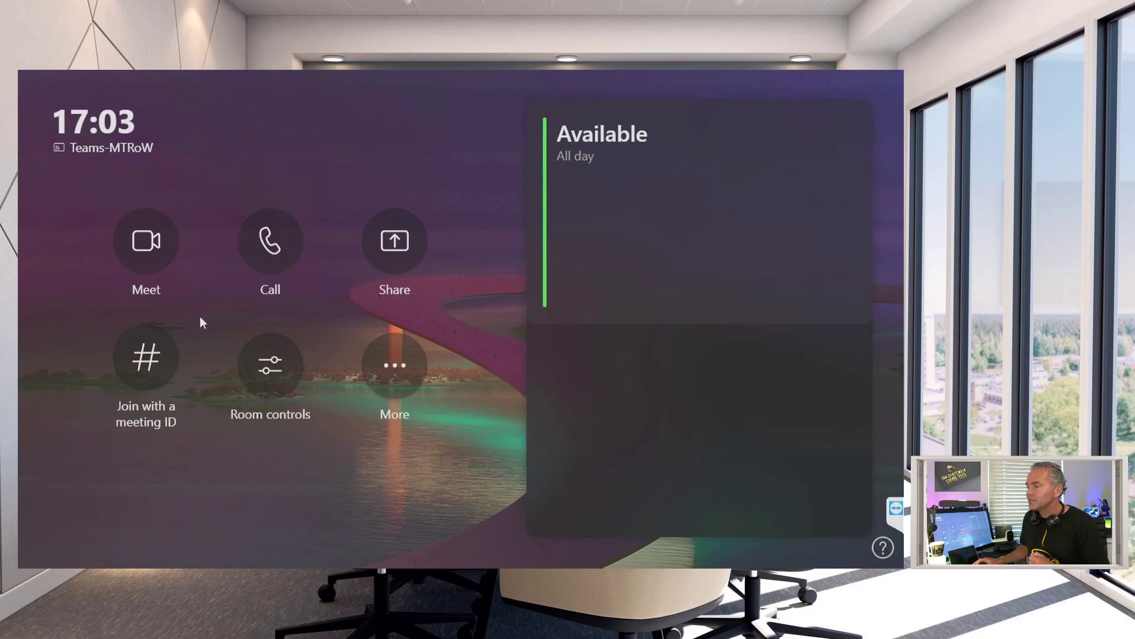
Start an instant meeting, check Room Controls in it, then hang up and dismiss the rating
{"action": "left_click", "coordinate": [147, 245]}
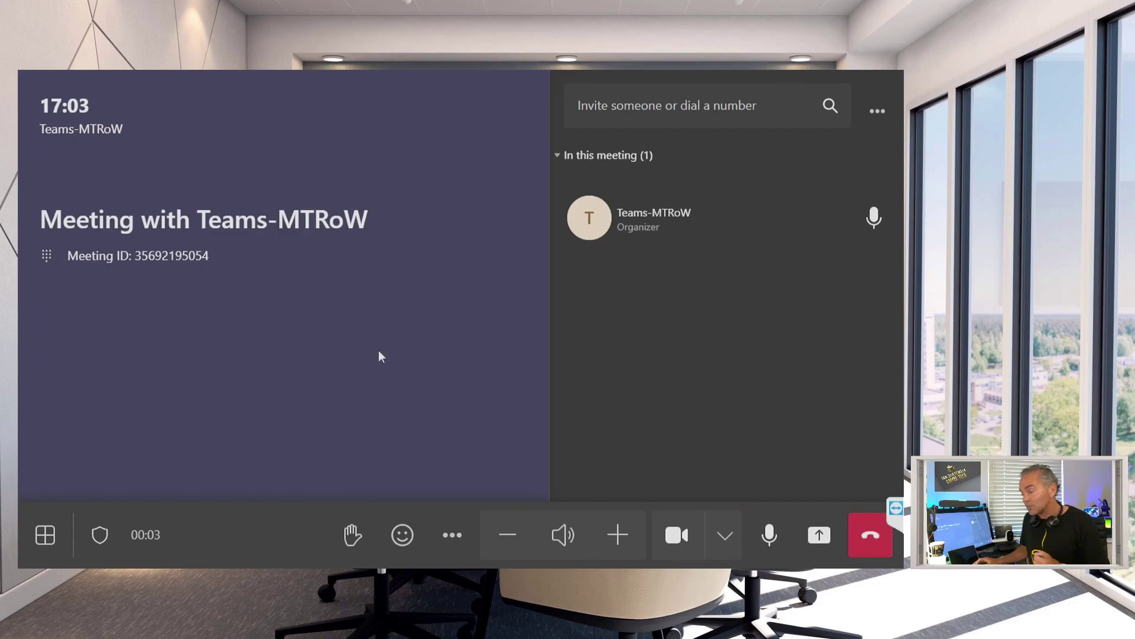
{"action": "left_click", "coordinate": [453, 535]}
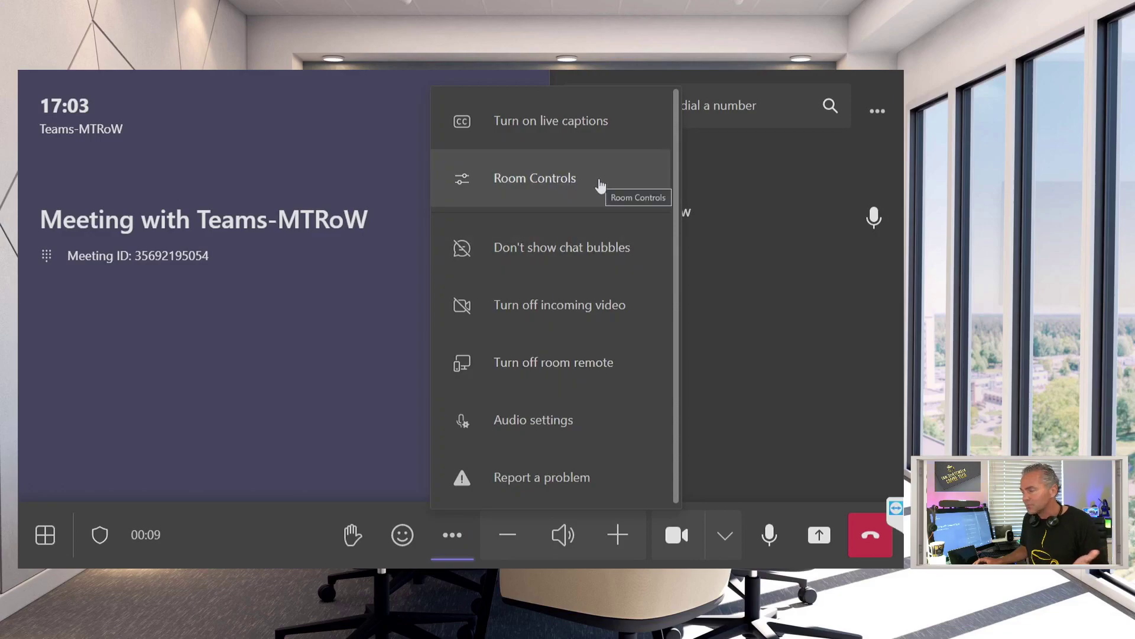
{"action": "left_click", "coordinate": [579, 183]}
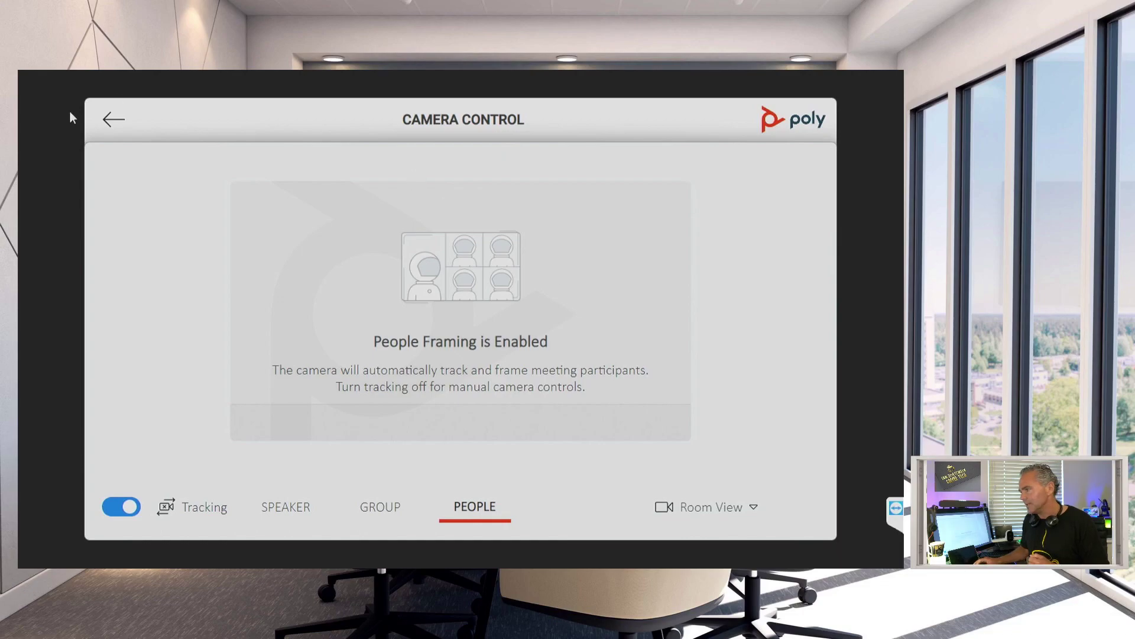
{"action": "left_click", "coordinate": [109, 121]}
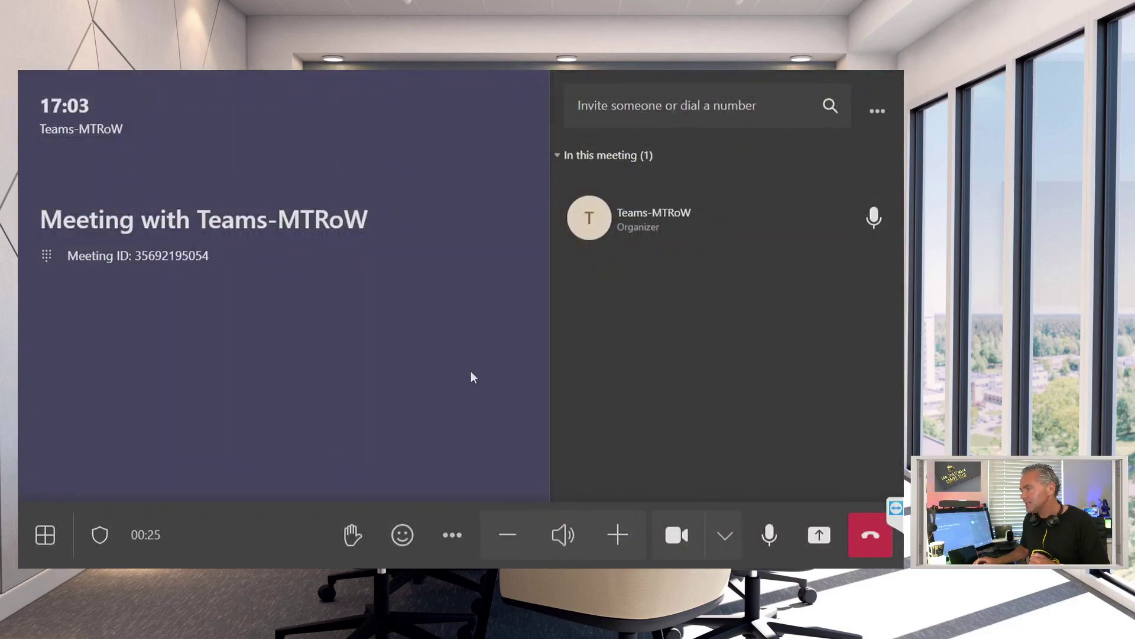
{"action": "left_click", "coordinate": [870, 534]}
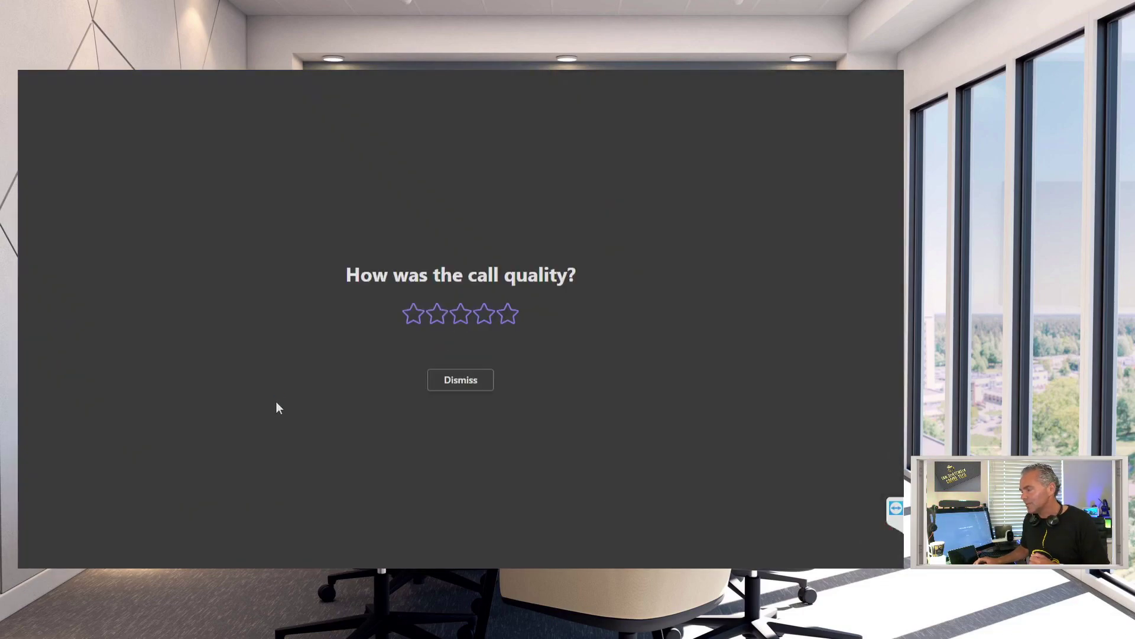
{"action": "left_click", "coordinate": [445, 380]}
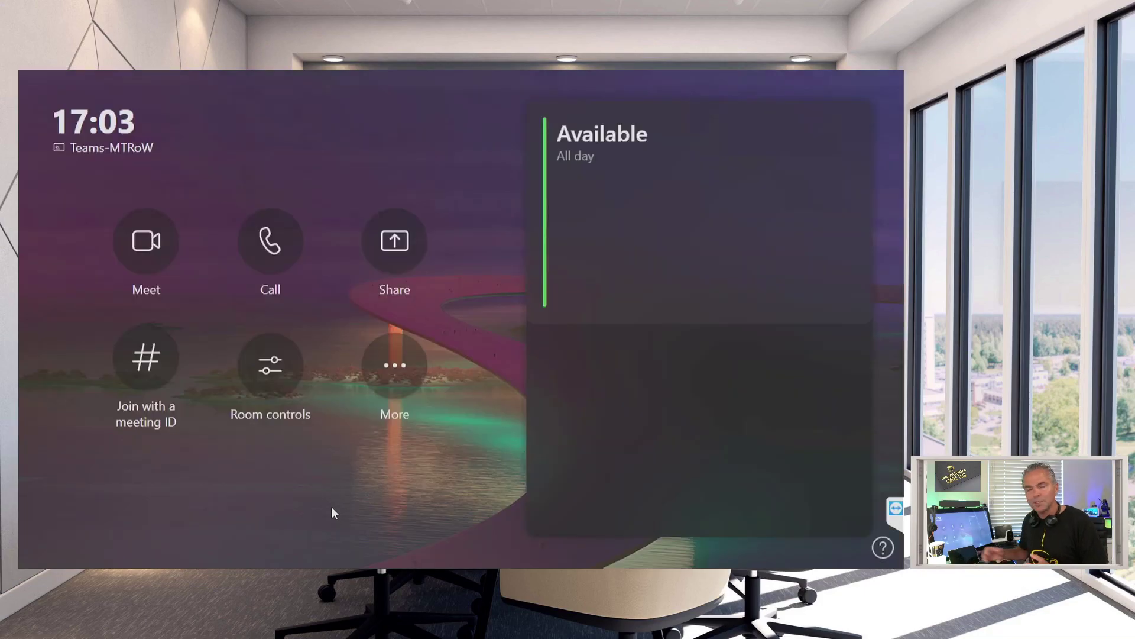